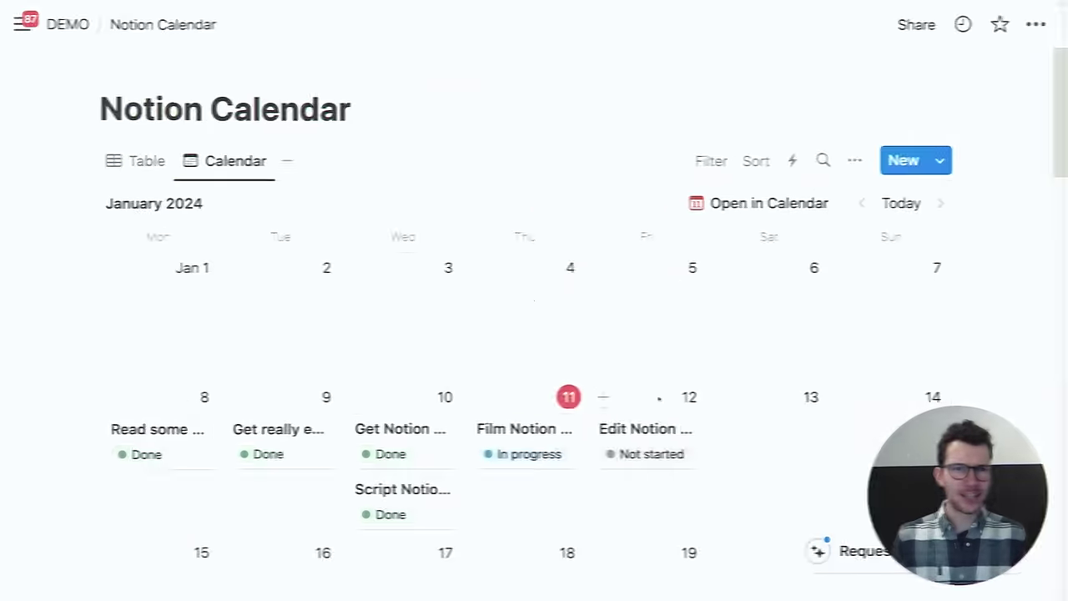
Step: Open the Notion Calendar task database in the Notion Calendar app, showing the January 2024 week
click(732, 199)
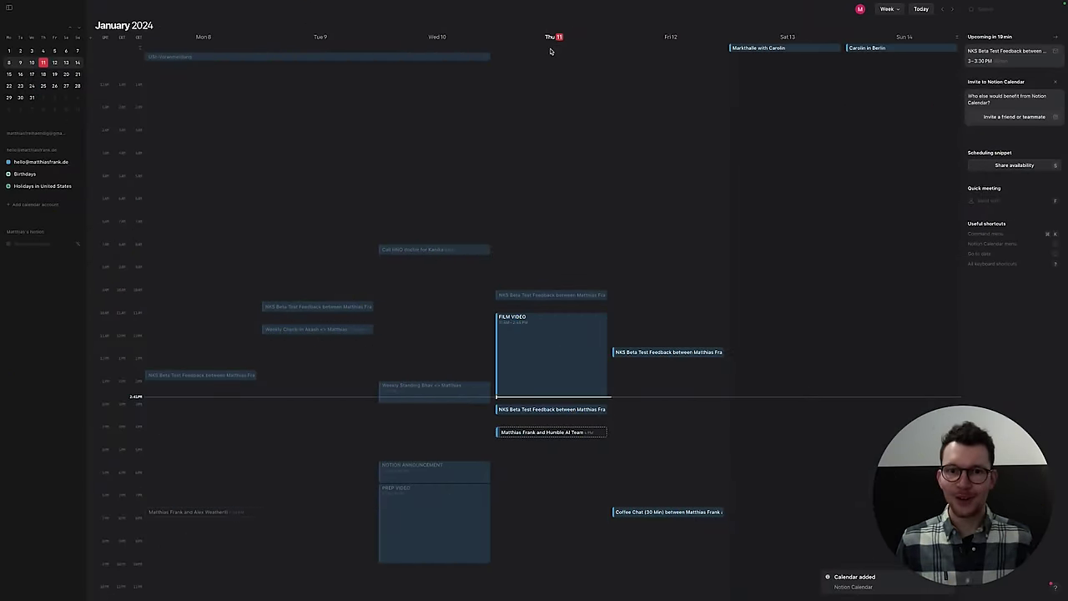
click(77, 245)
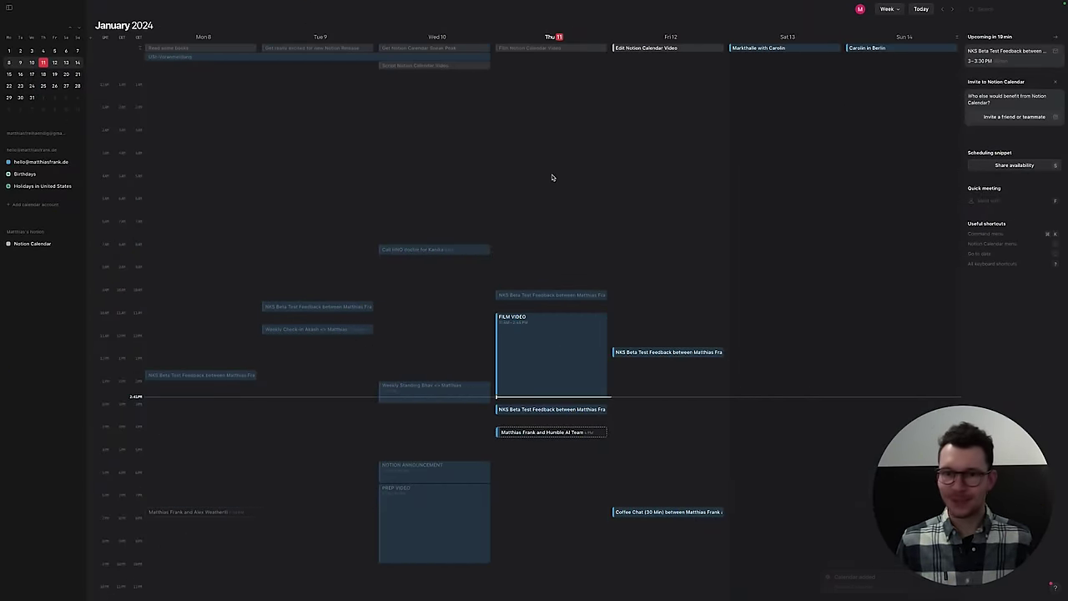
Step: Show the database tasks and schedule Film for Thursday 8 AM and Edit for Friday 6:30 AM
drag(553, 48, 550, 255)
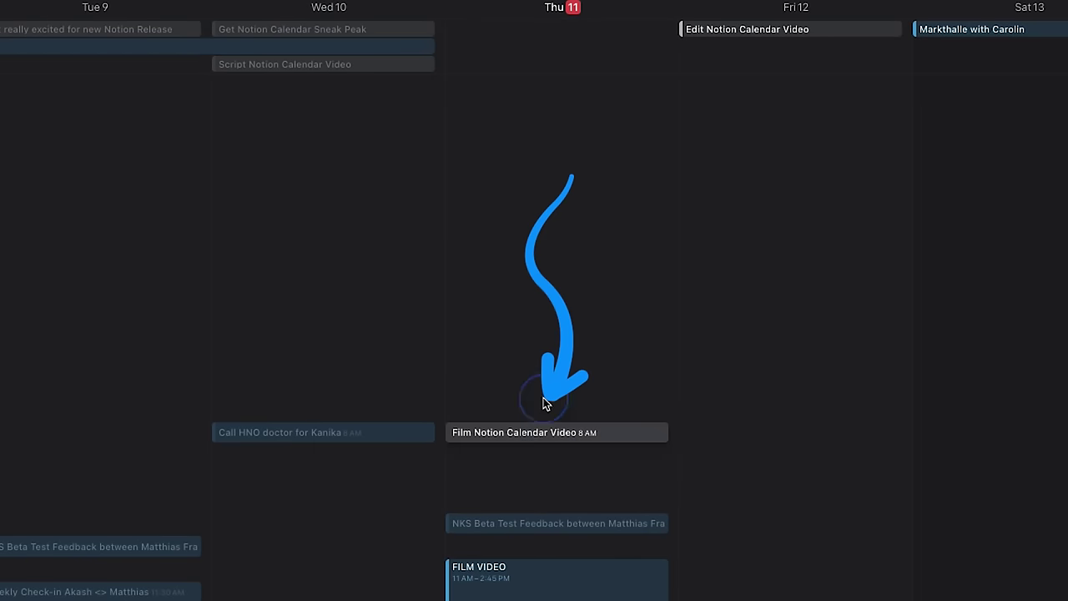
drag(553, 445, 547, 520)
drag(756, 38, 748, 462)
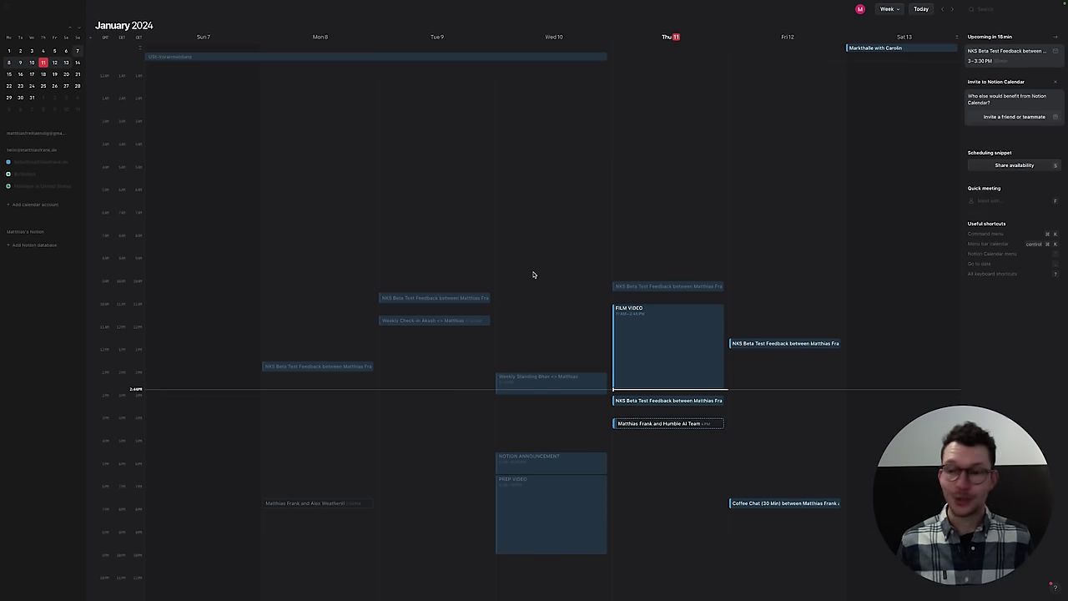
Step: Reconnect the 'Notion Calendar' database through Add Notion database under the Notion workspace
click(34, 233)
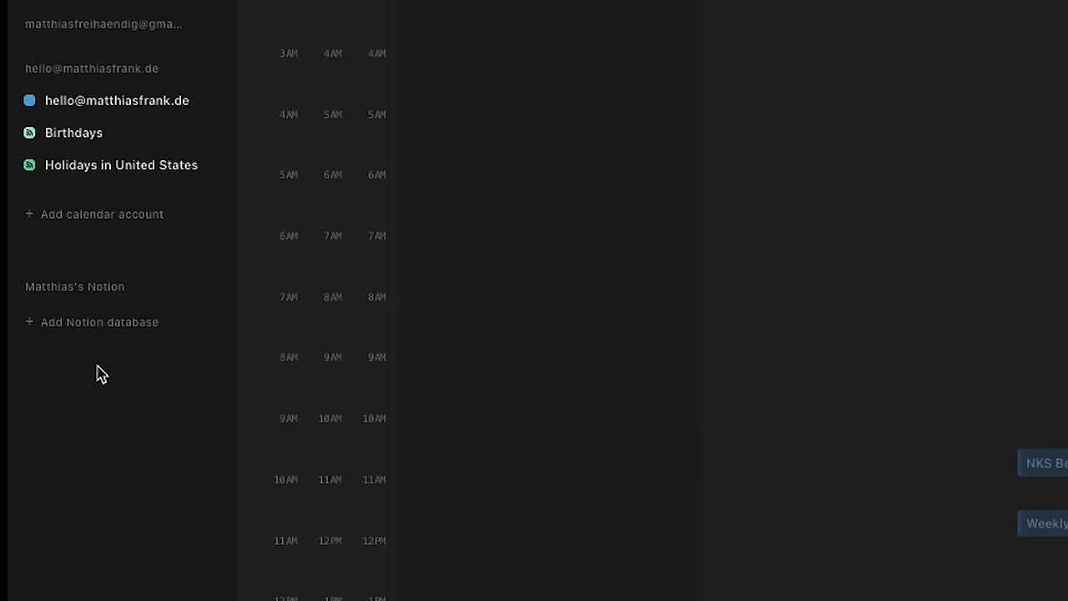
click(94, 336)
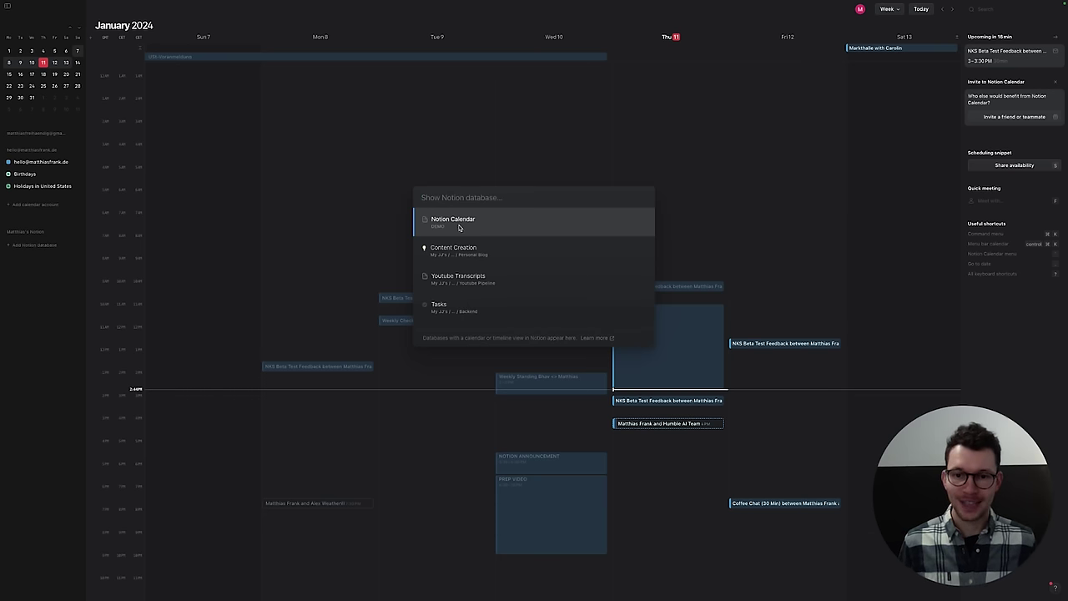
click(455, 223)
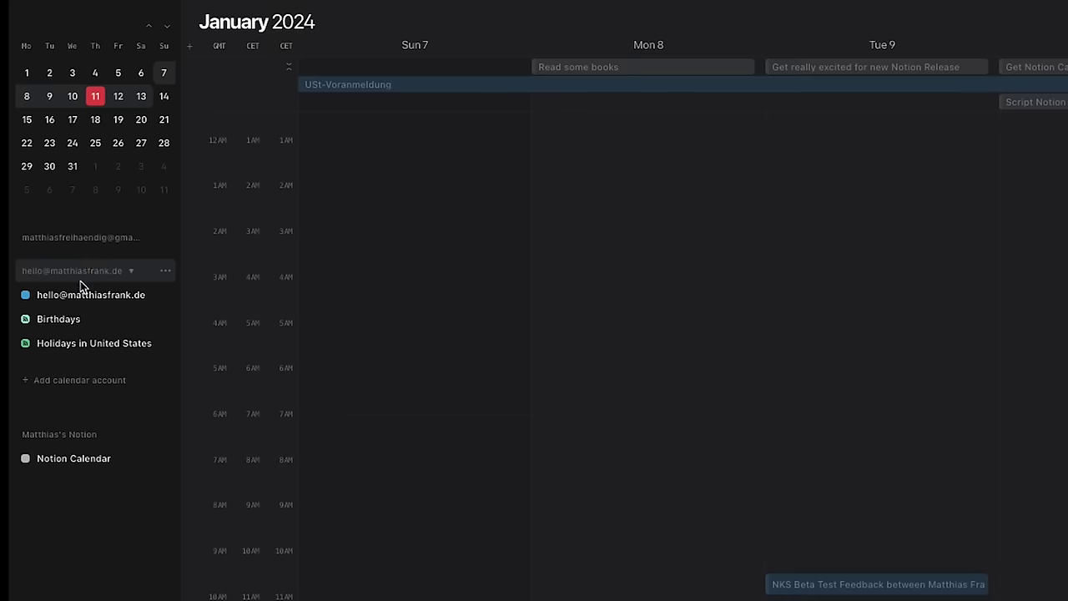
click(134, 270)
click(130, 273)
click(165, 296)
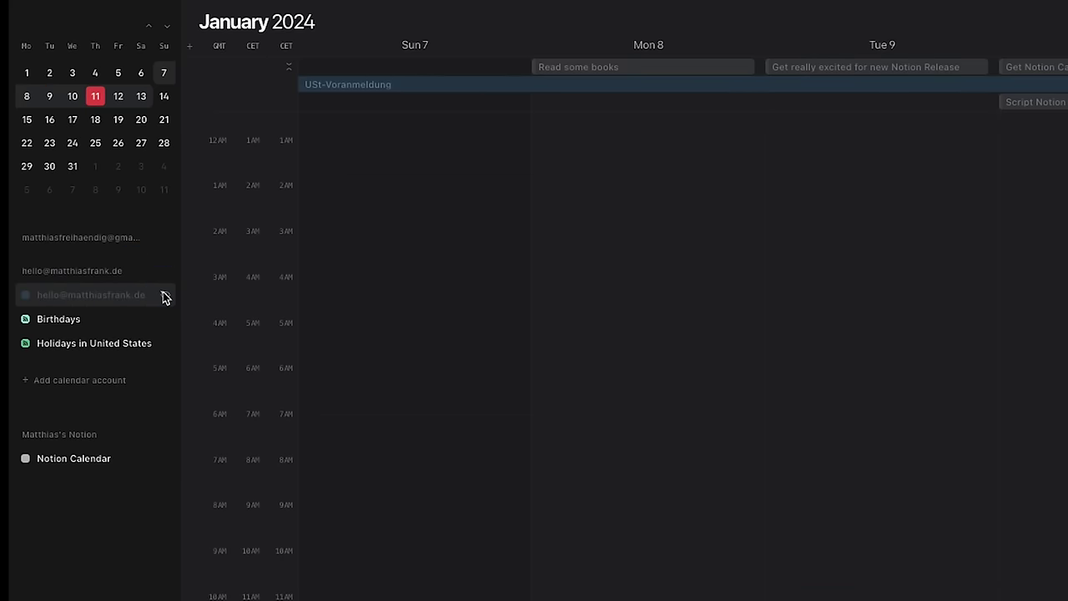
click(165, 296)
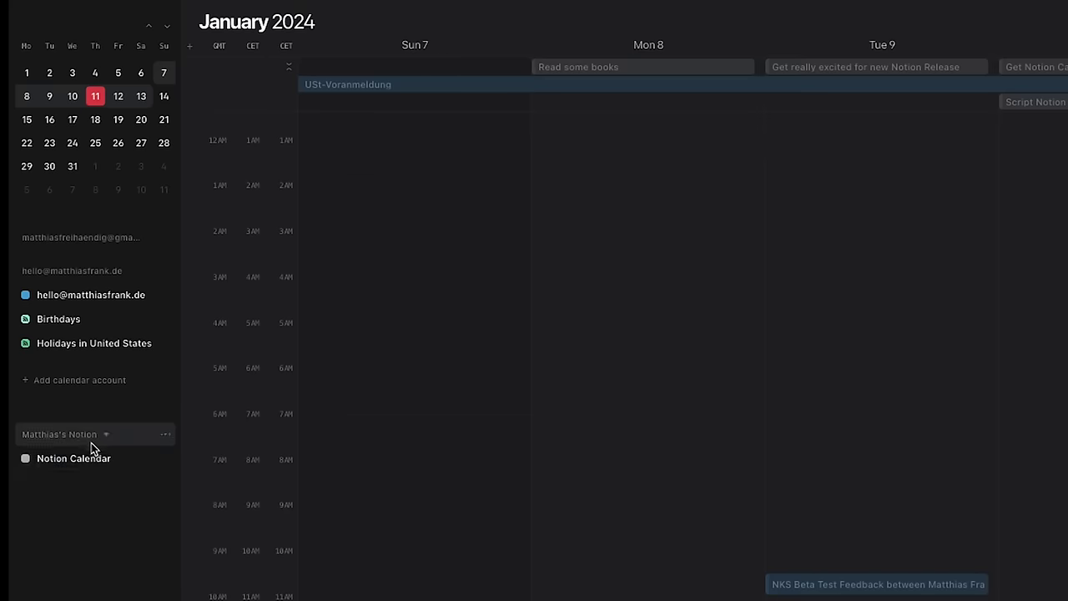
click(165, 460)
click(166, 461)
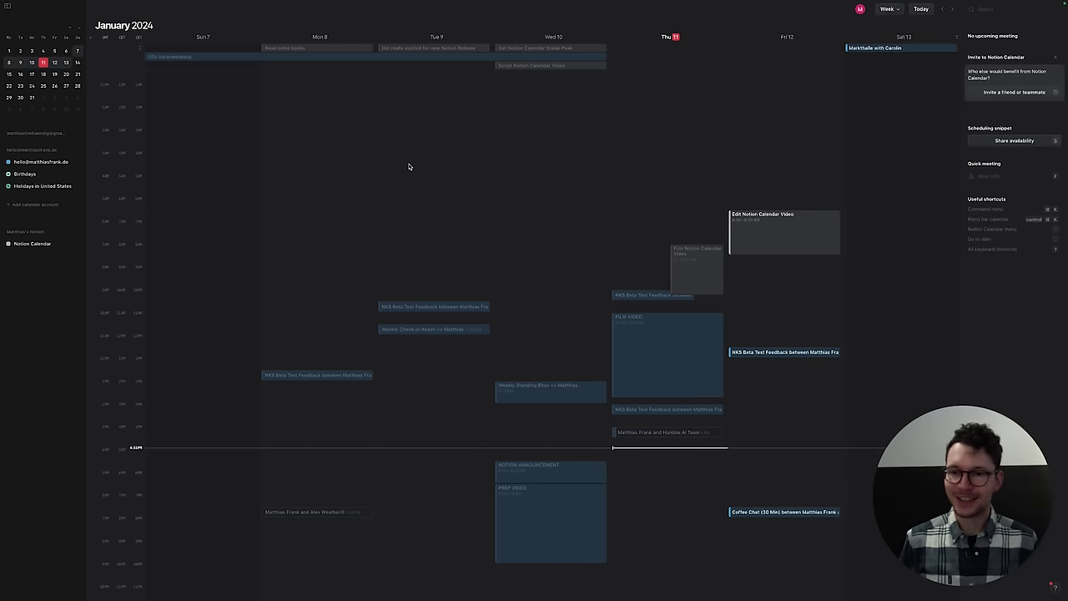
scroll(505, 305, down, 1)
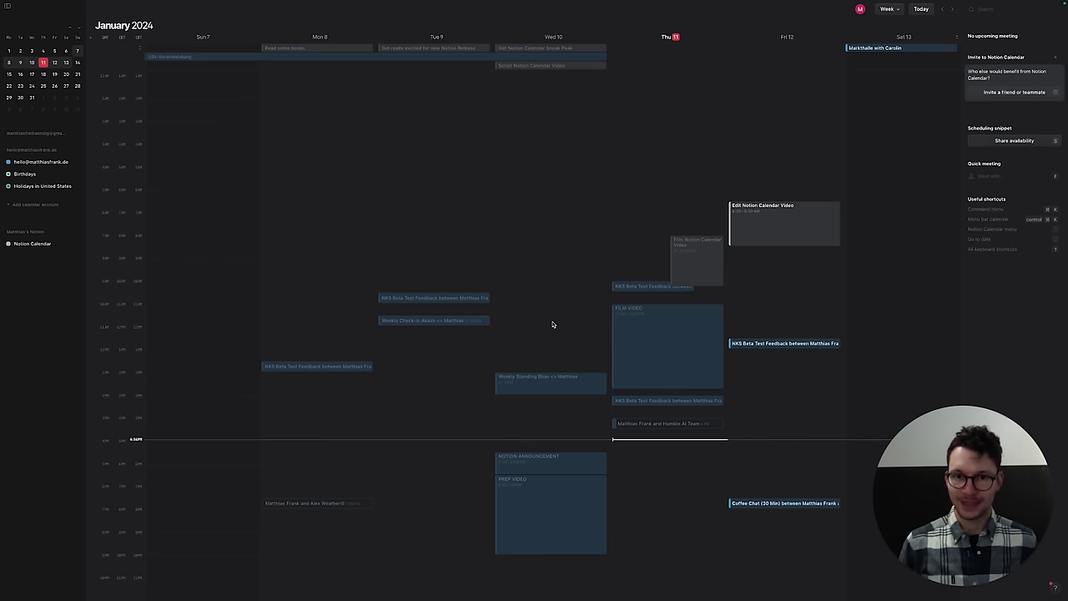
key(d)
key(2)
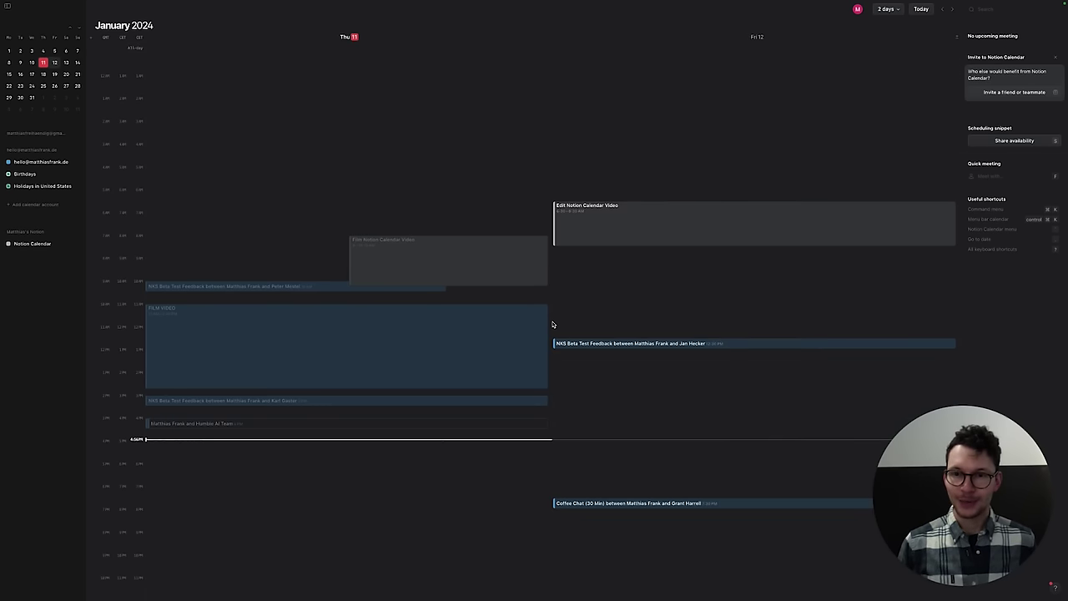
key(5)
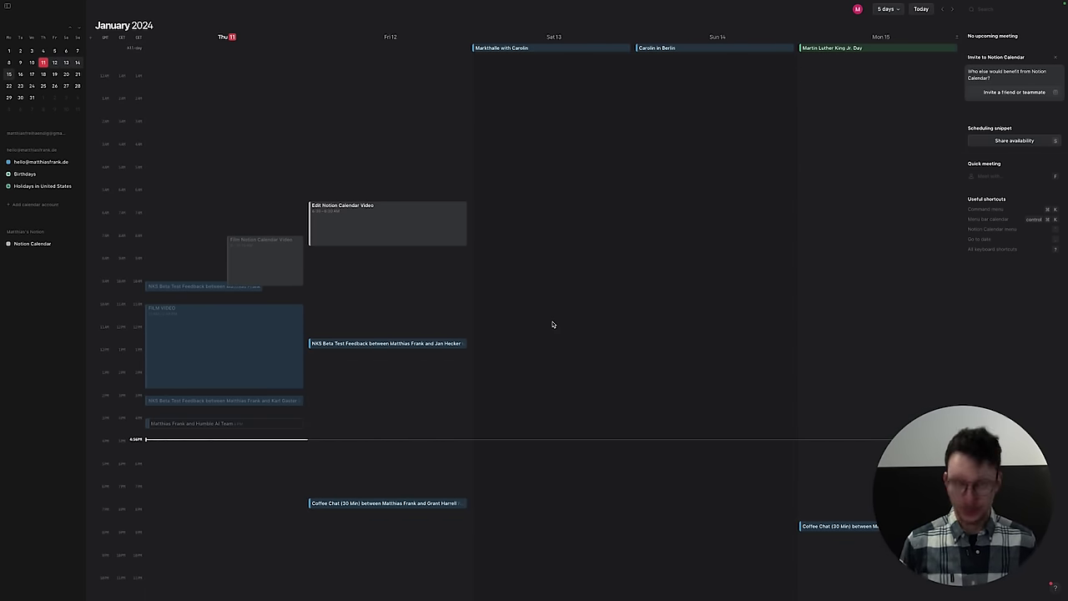
key(d)
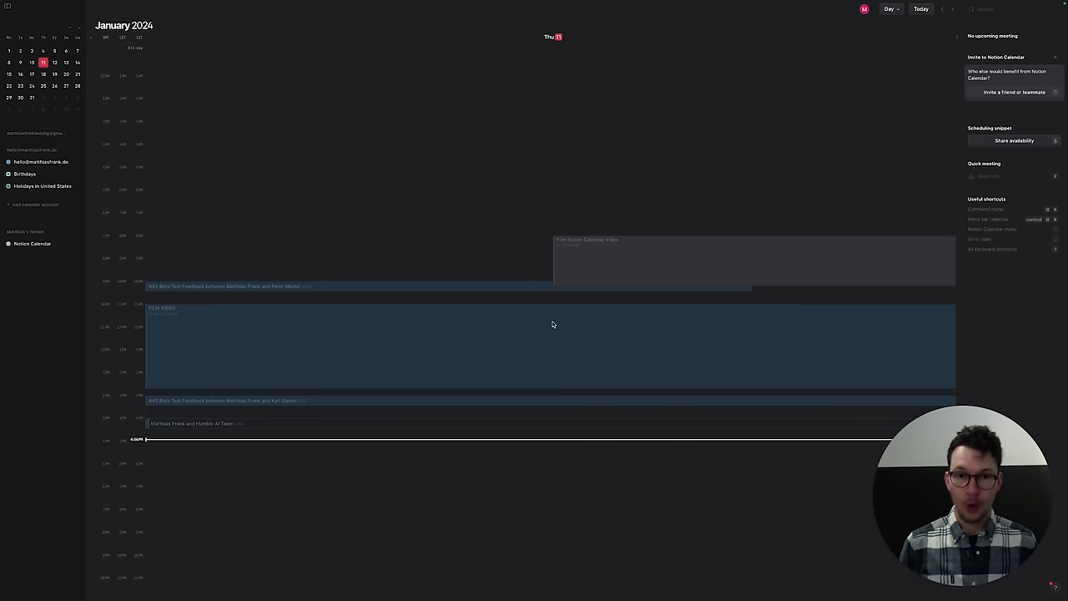
key(w)
key(m)
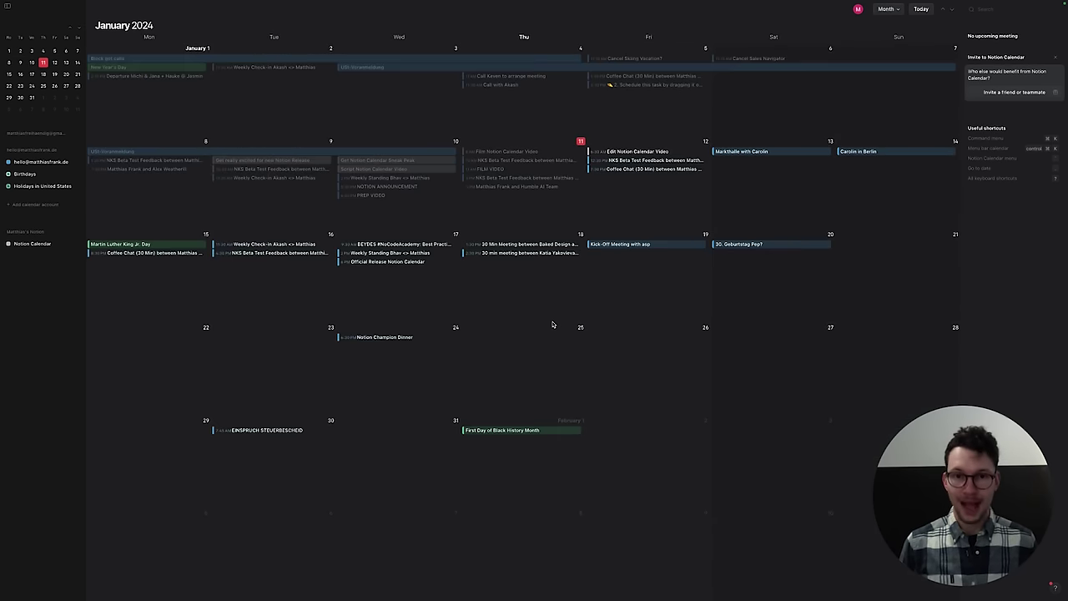
key(w)
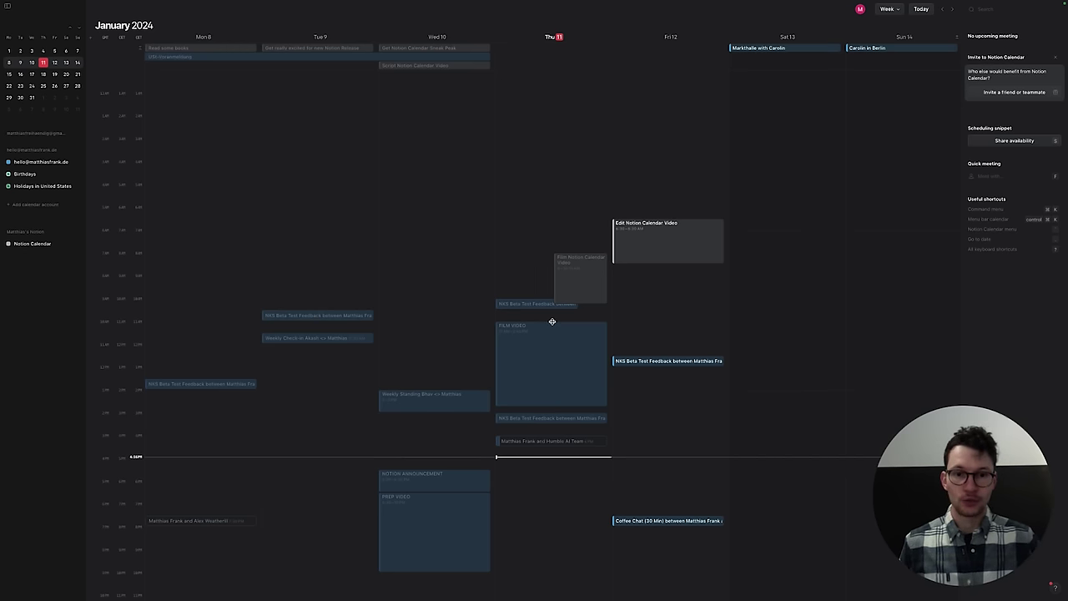
scroll(552, 323, right, 10)
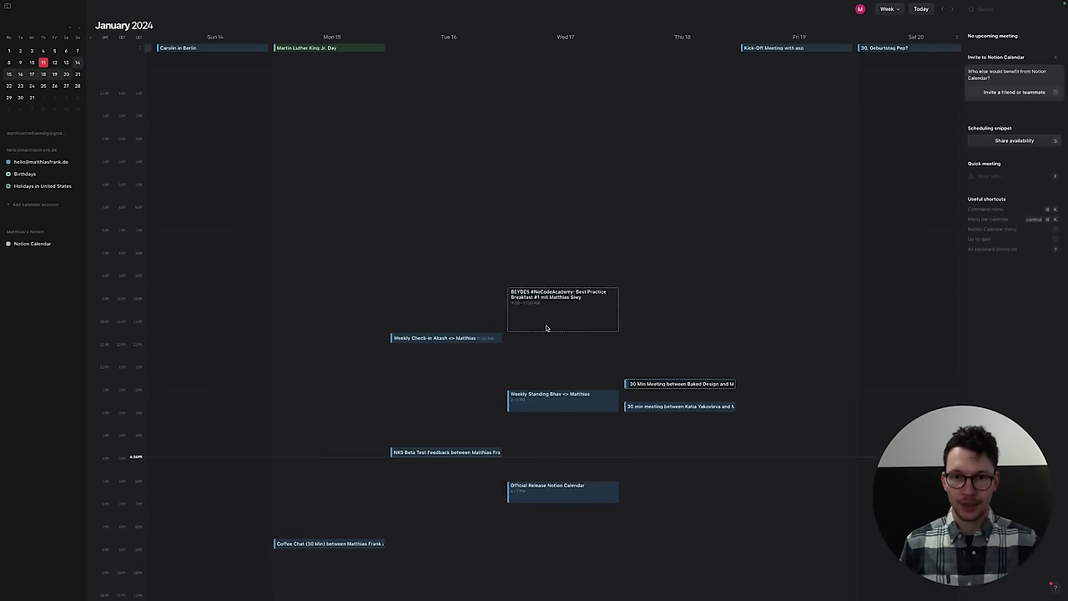
scroll(546, 328, right, 5)
key(t)
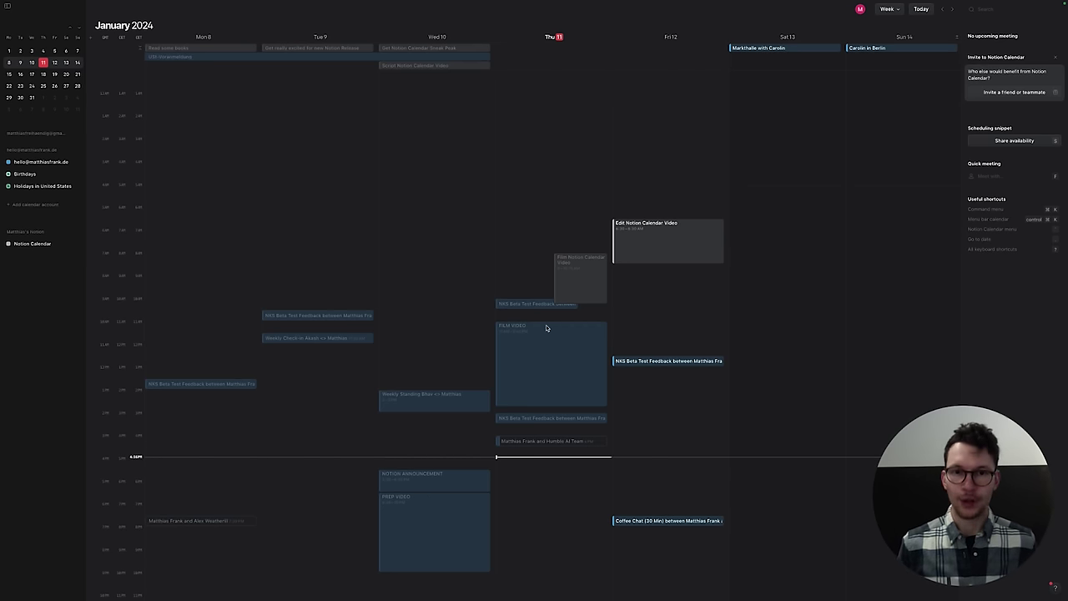
click(661, 310)
key(super+k)
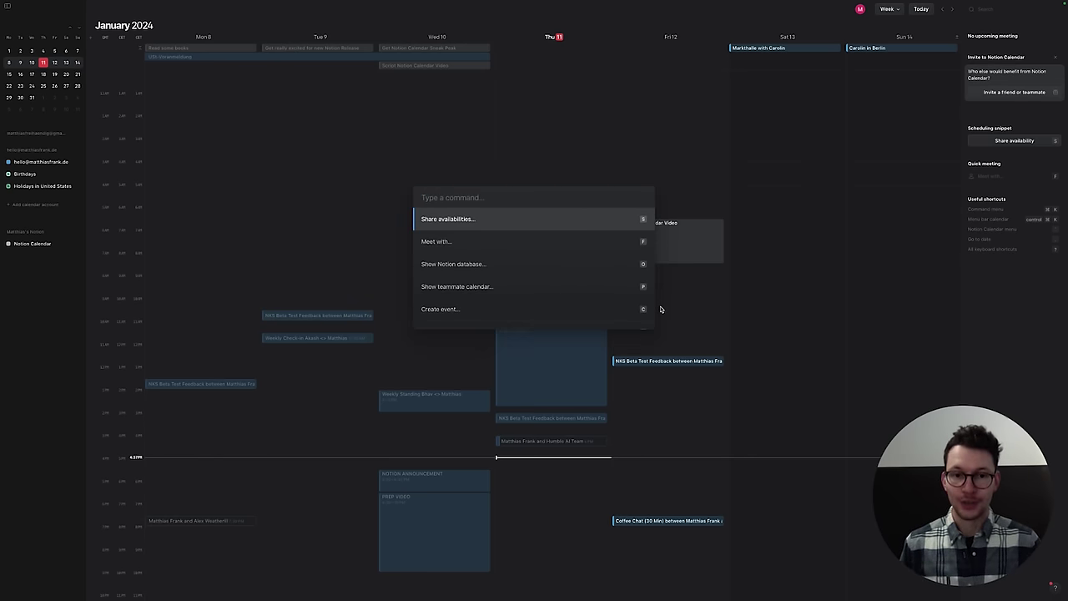
click(660, 309)
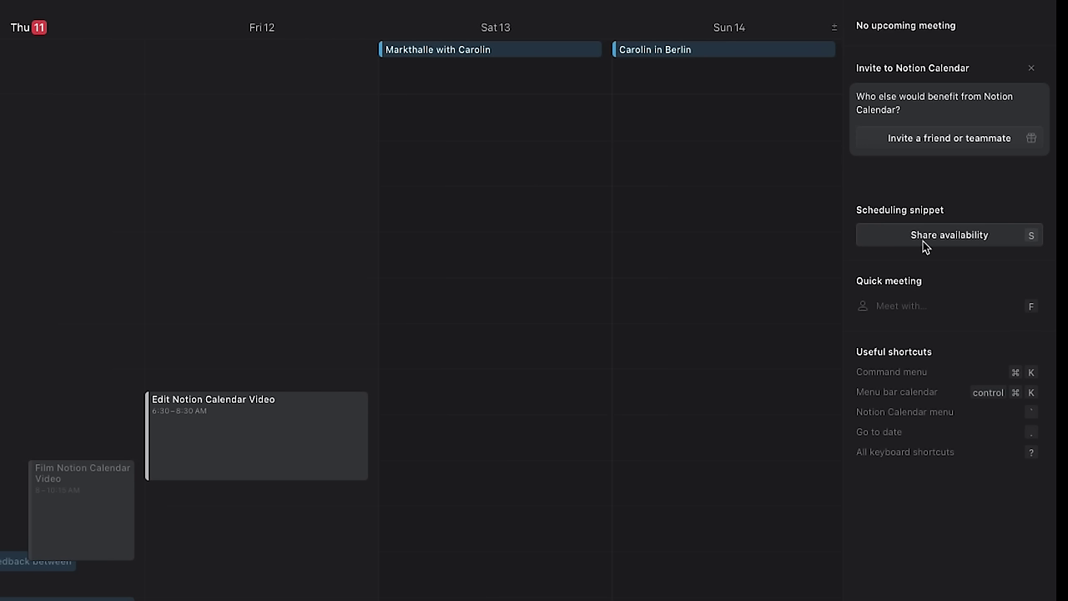
Step: Share availability with holds on Thursday 4–6:30 AM and Friday 4–4:45 AM and 9–11 AM
click(924, 241)
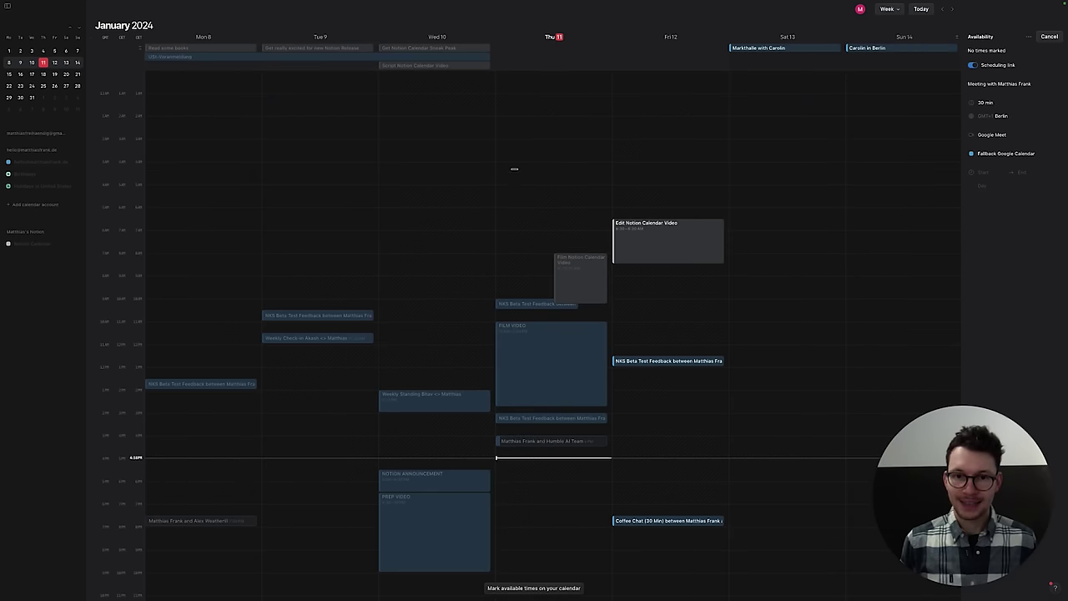
drag(507, 171, 511, 220)
drag(671, 166, 671, 178)
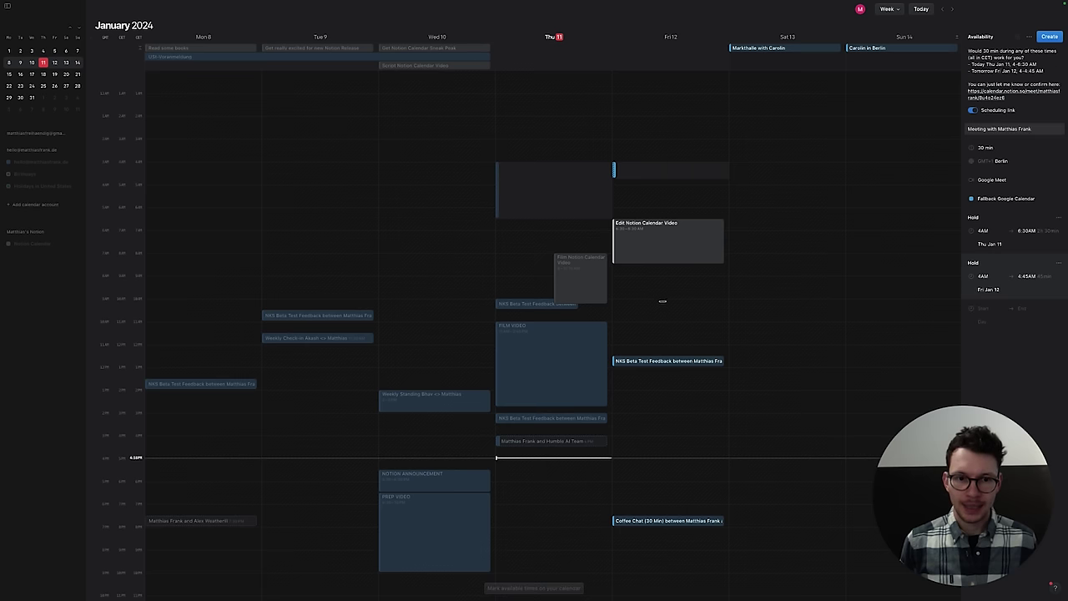
drag(657, 276, 650, 320)
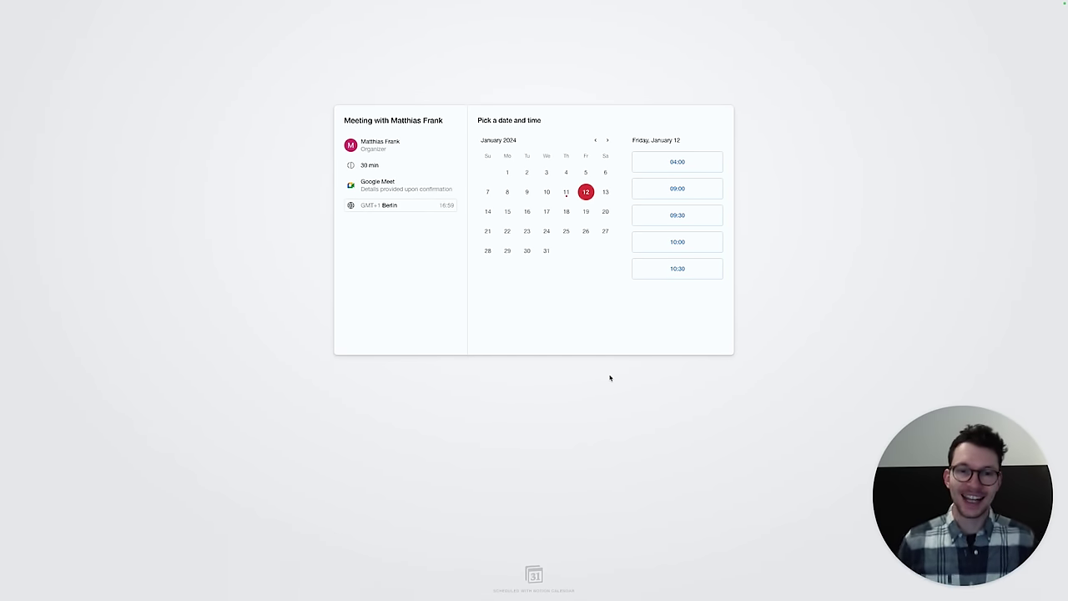
Step: Preview booking Friday's 09:00 slot on the booking page, then cancel back to date picking
click(651, 189)
click(660, 188)
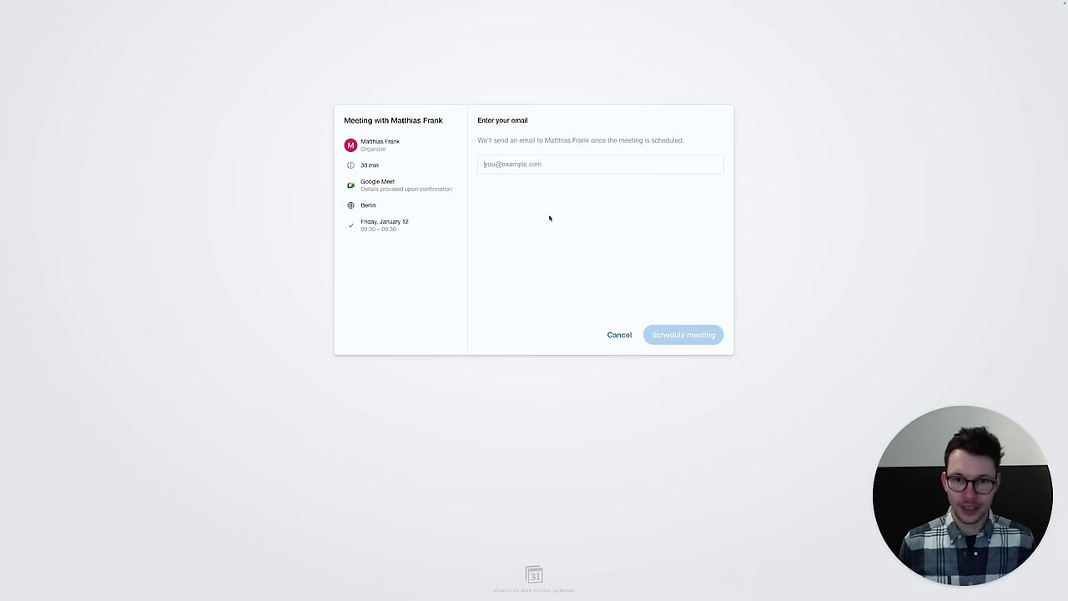
click(622, 338)
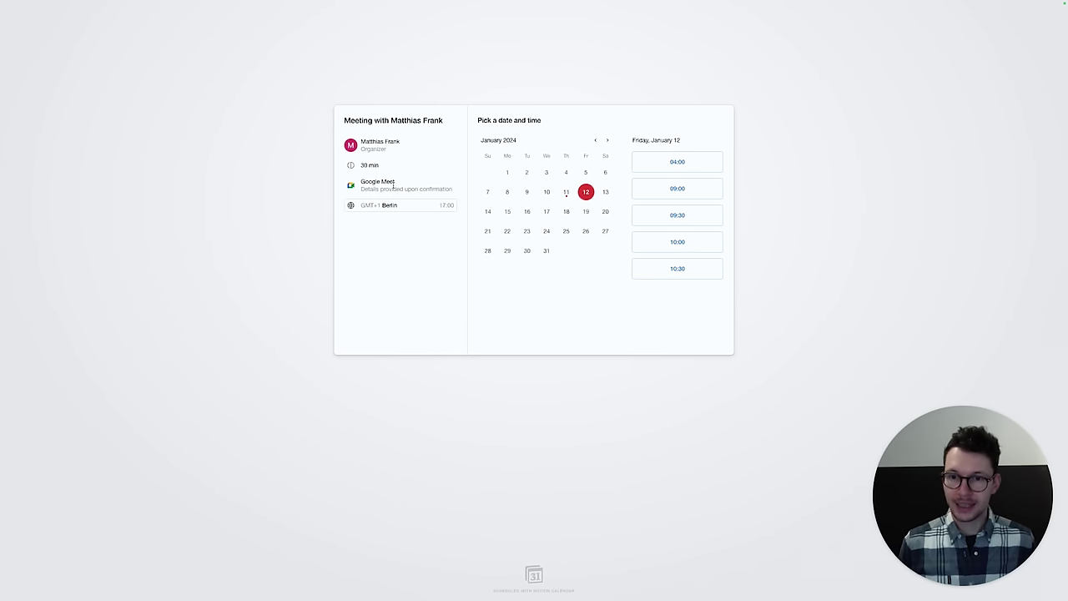
drag(360, 184, 465, 191)
click(452, 187)
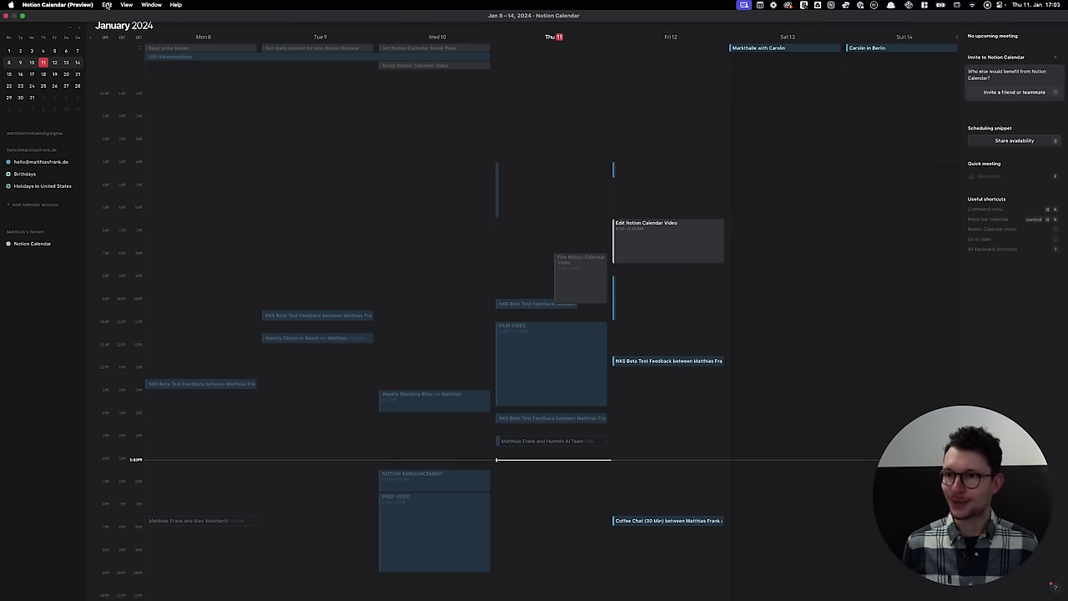
Step: In General settings, keep weekends shown and week numbers hidden after toggling both
click(60, 5)
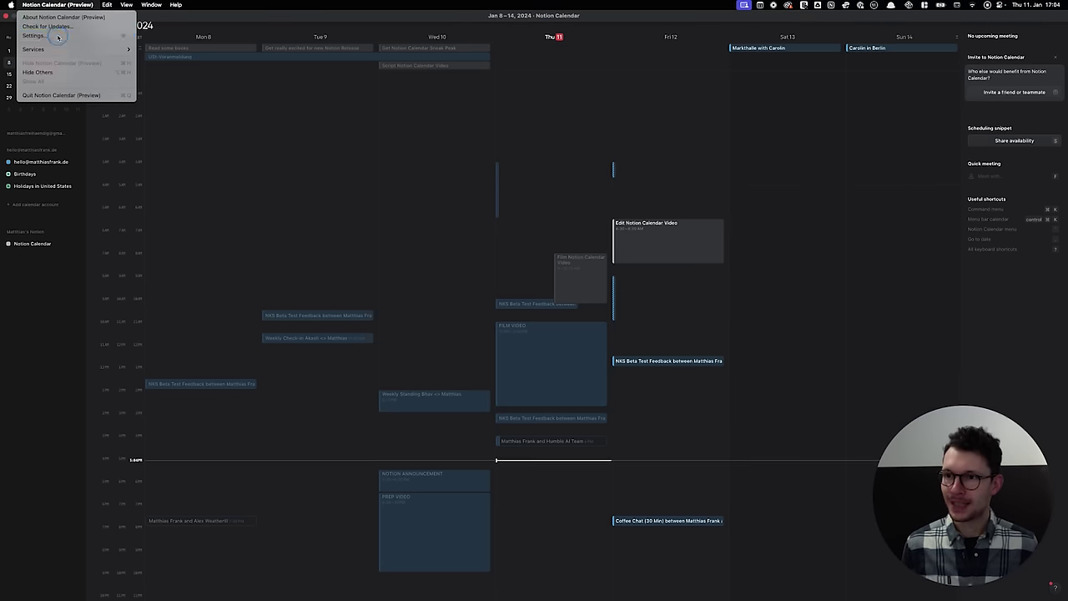
click(40, 35)
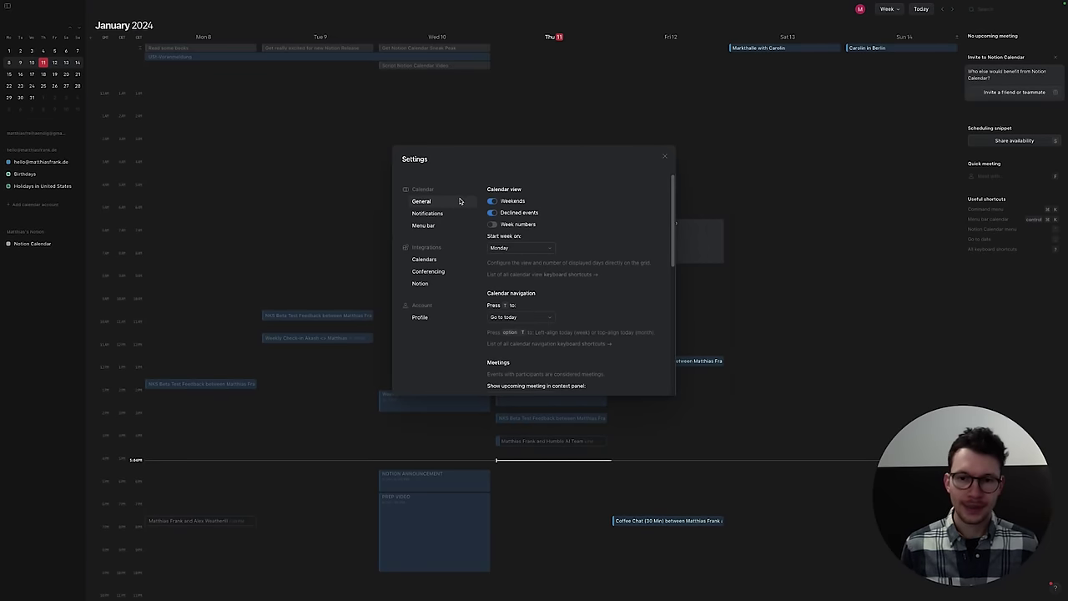
click(491, 202)
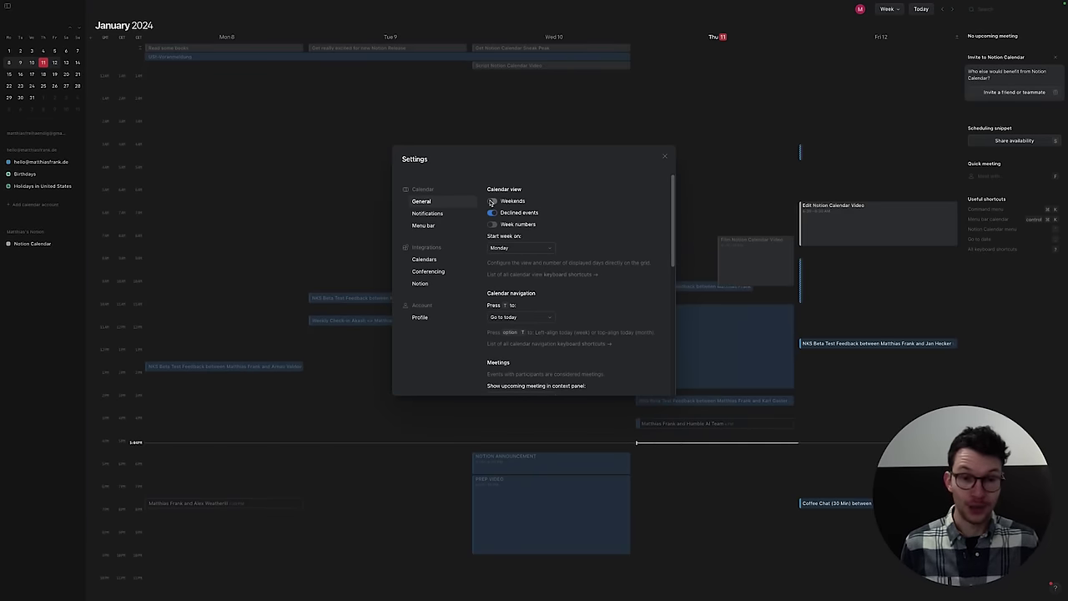
click(491, 202)
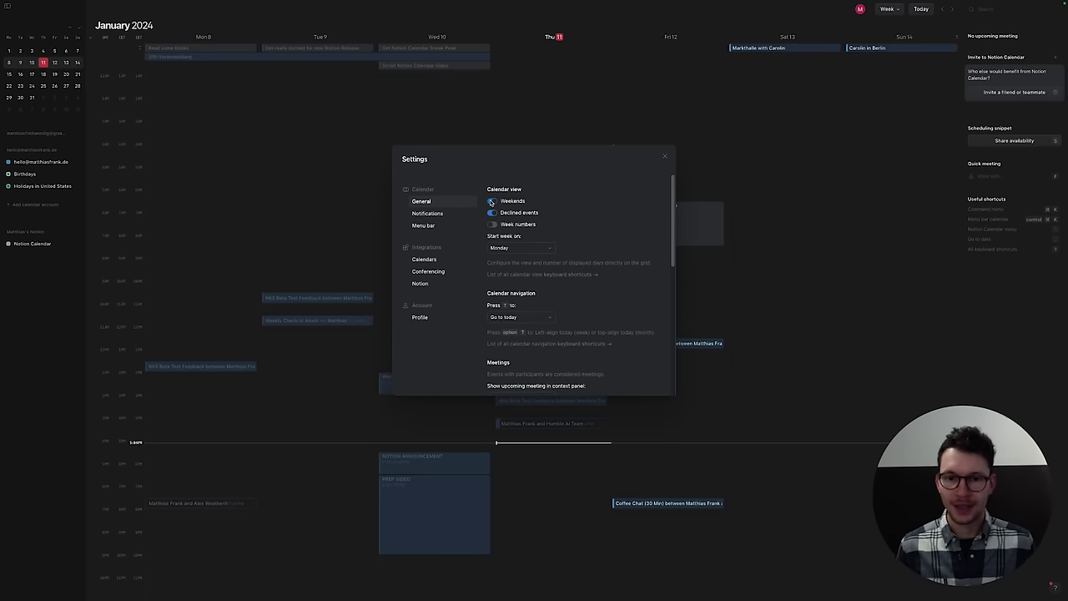
click(494, 224)
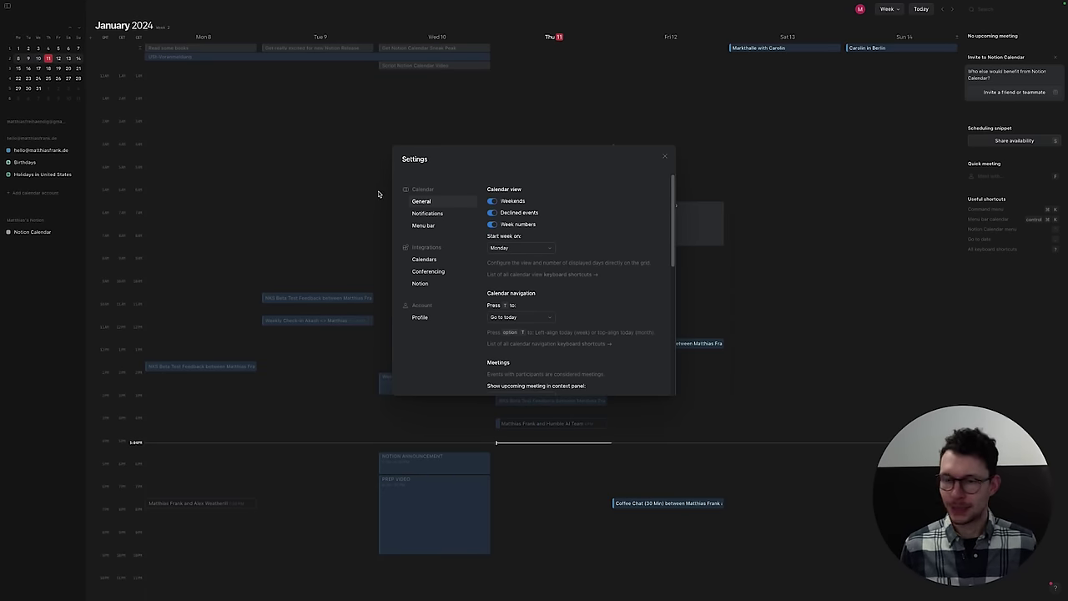
click(492, 225)
click(491, 225)
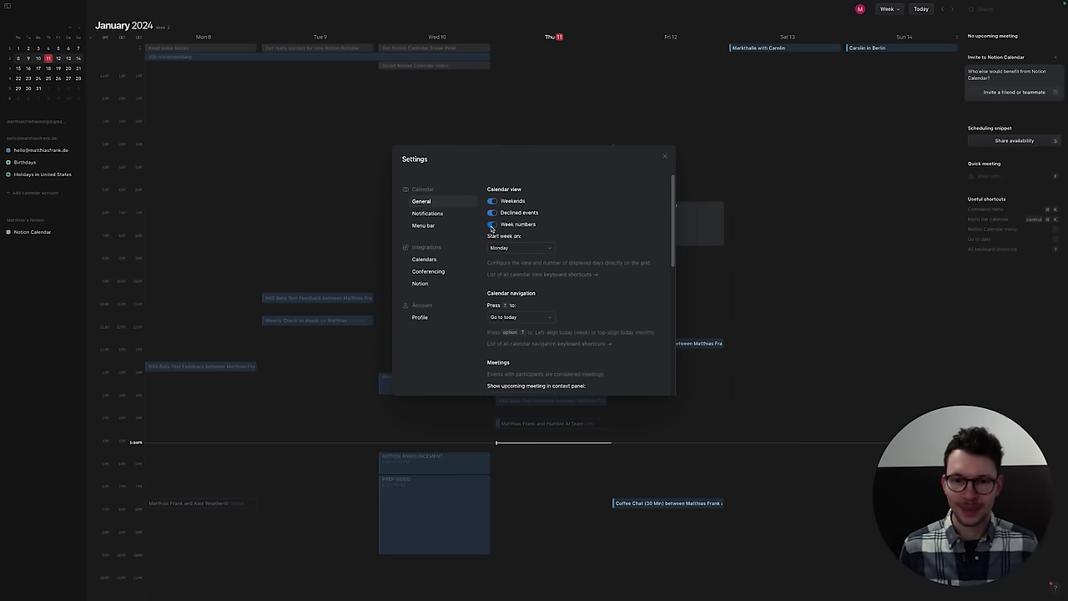
click(492, 226)
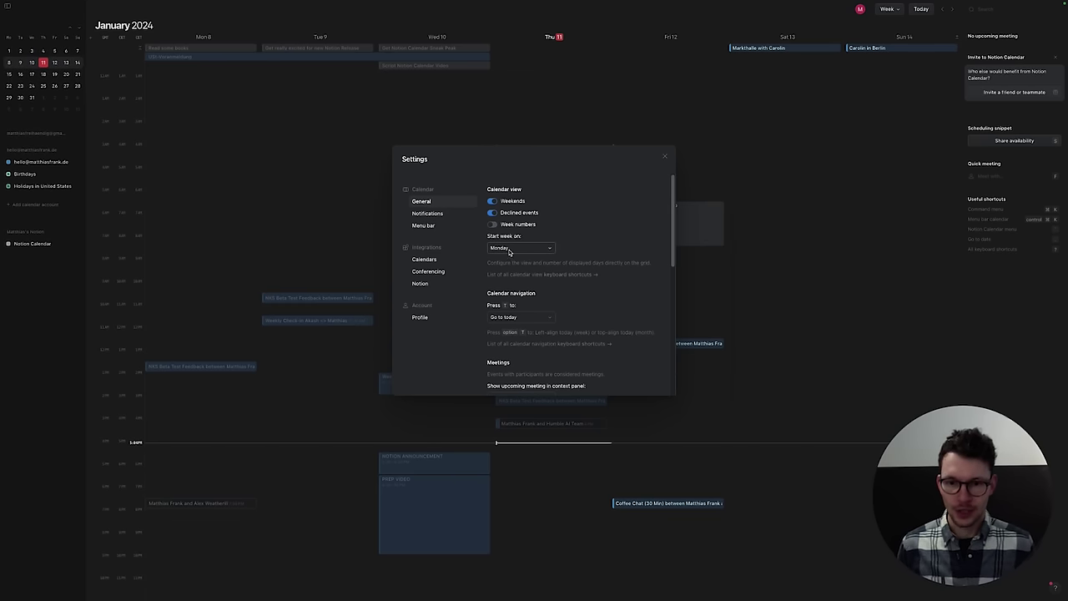
Step: Set the app theme to Light after briefly trying Auto and Dark
scroll(509, 251, down, 3)
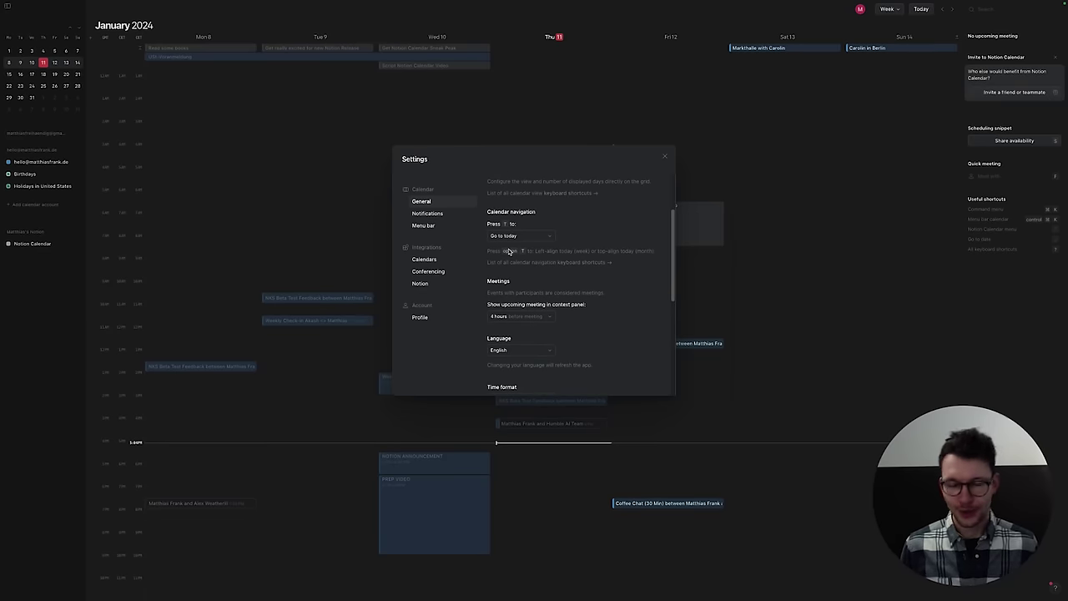
scroll(509, 250, down, 8)
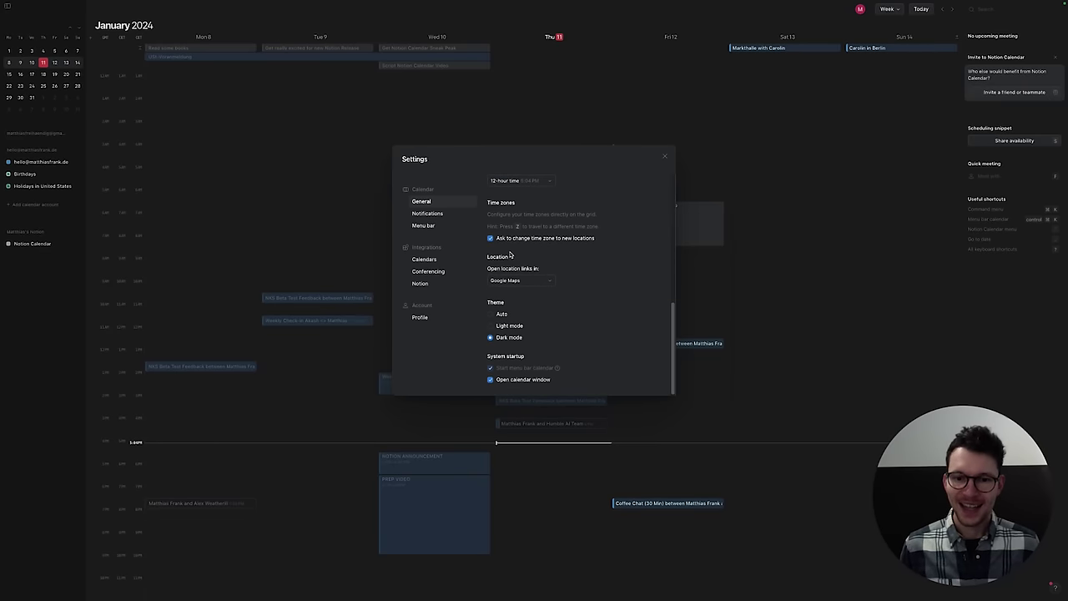
click(491, 326)
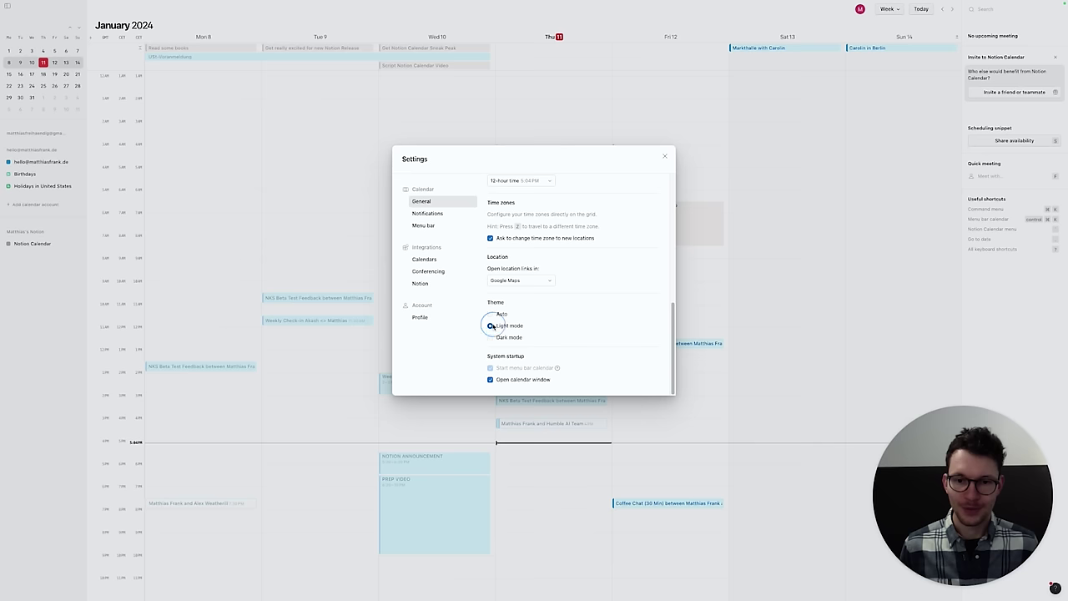
click(491, 314)
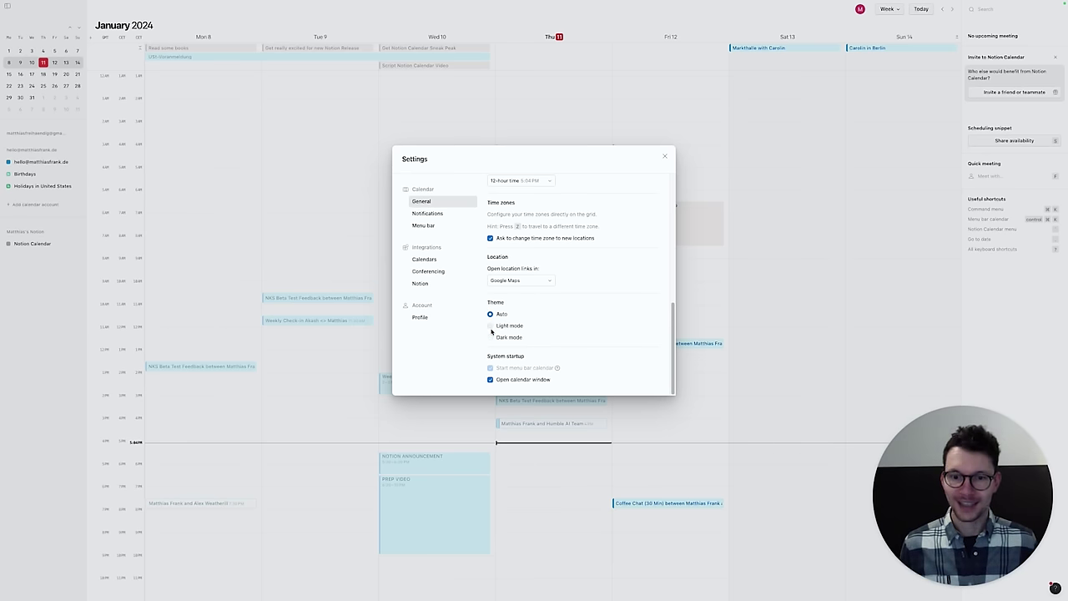
click(490, 338)
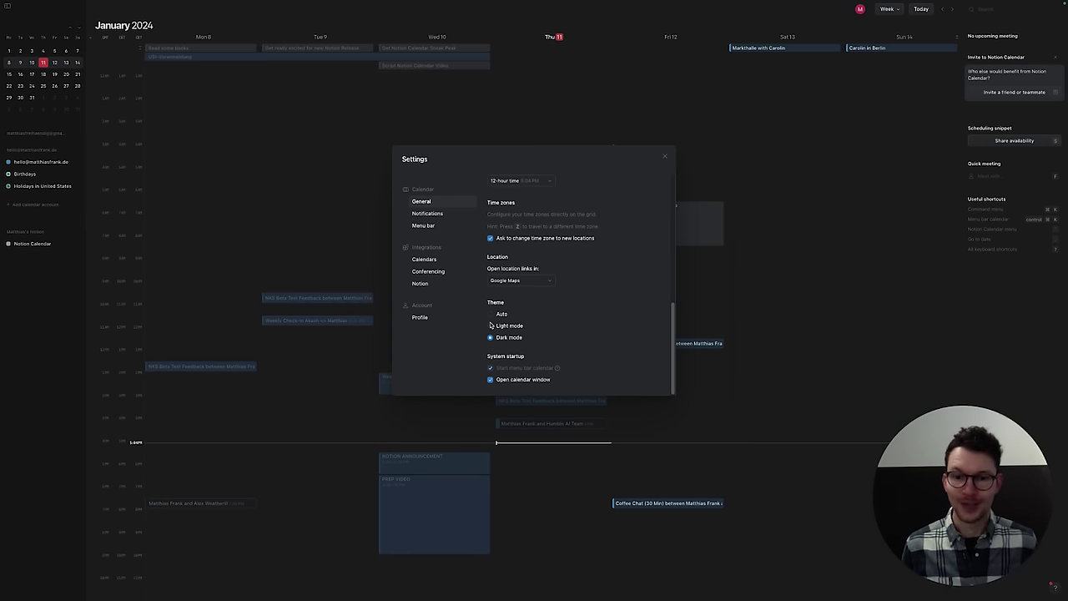
click(490, 327)
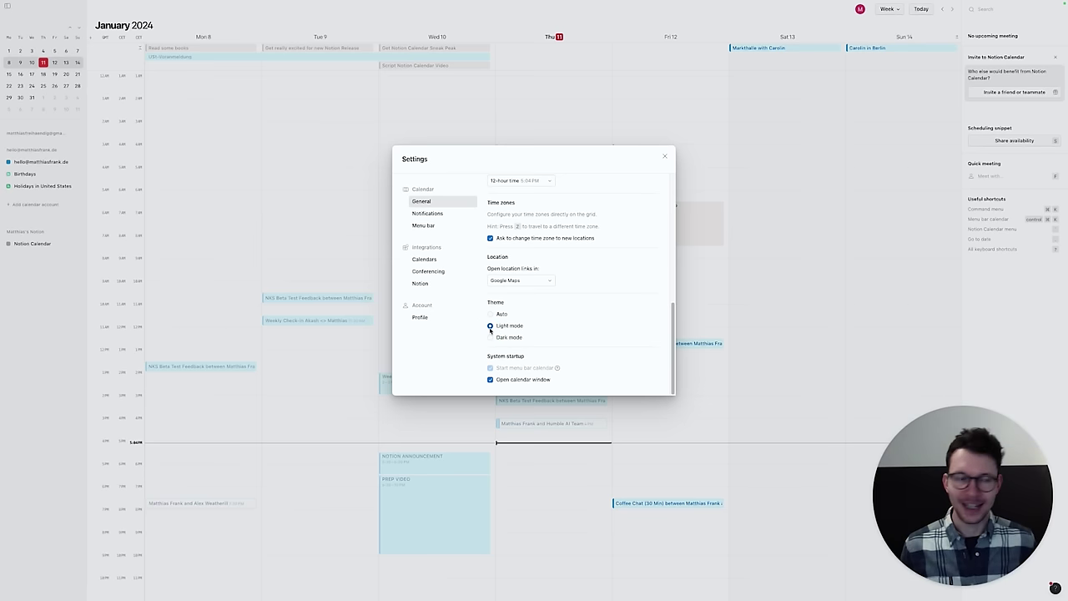
Step: Review the Calendars, Conferencing and Notion settings pages, then close Settings with Escape
click(429, 263)
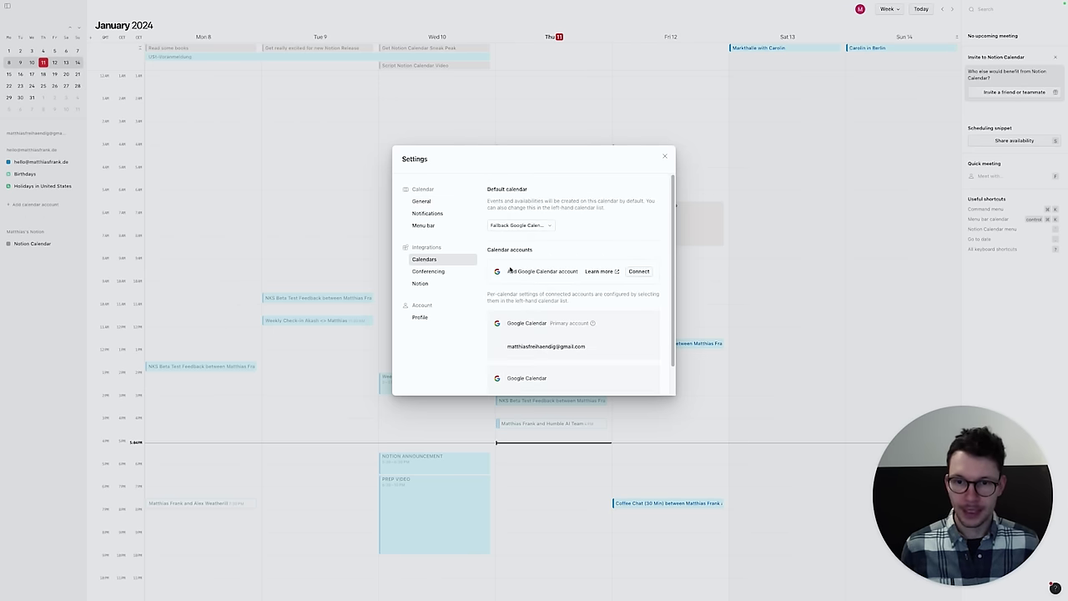
click(436, 272)
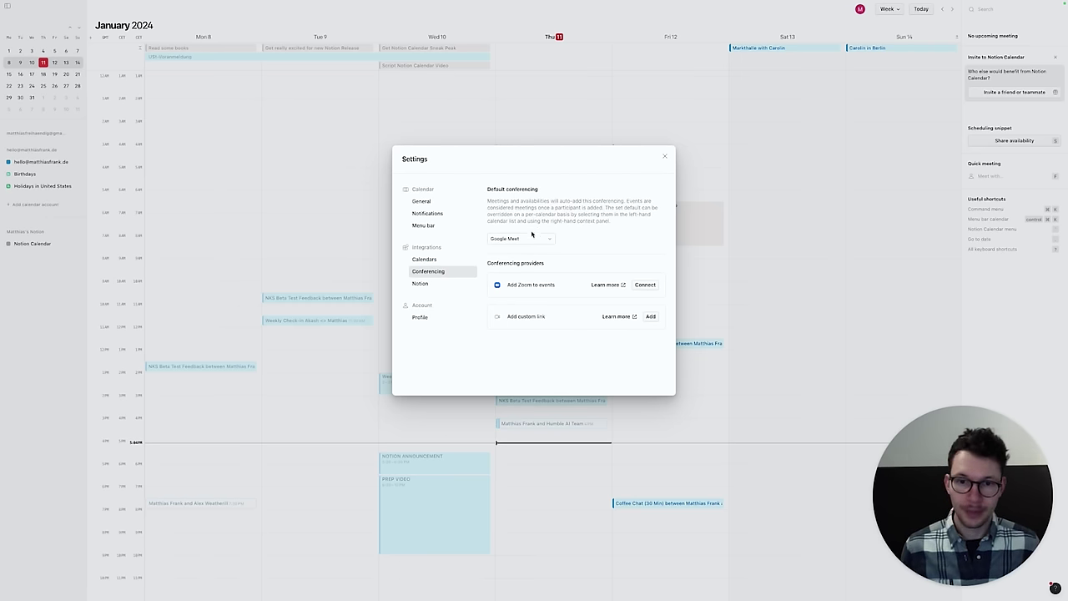
click(437, 287)
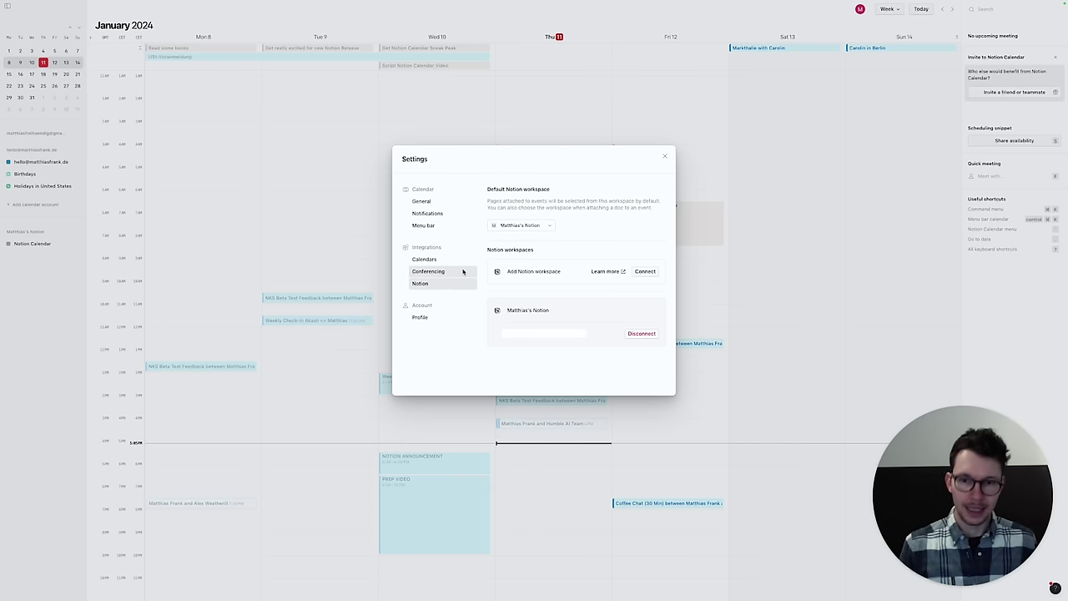
key(Escape)
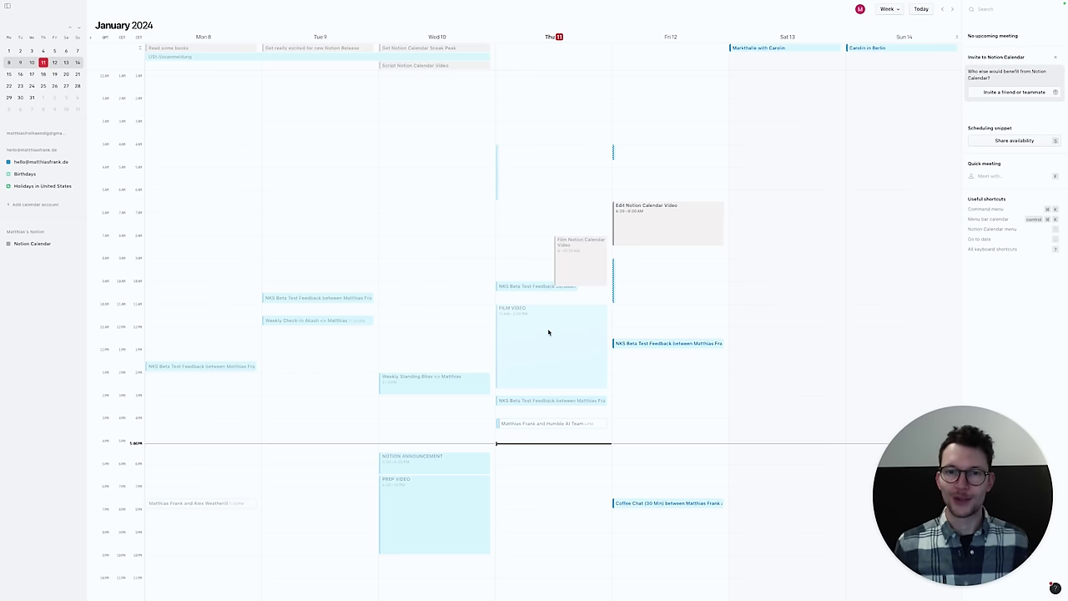
Step: Create a Thursday Jan 11 availability hold in GMT+1 Berlin time, extended from 4 AM to 7:45 PM
click(496, 179)
click(589, 156)
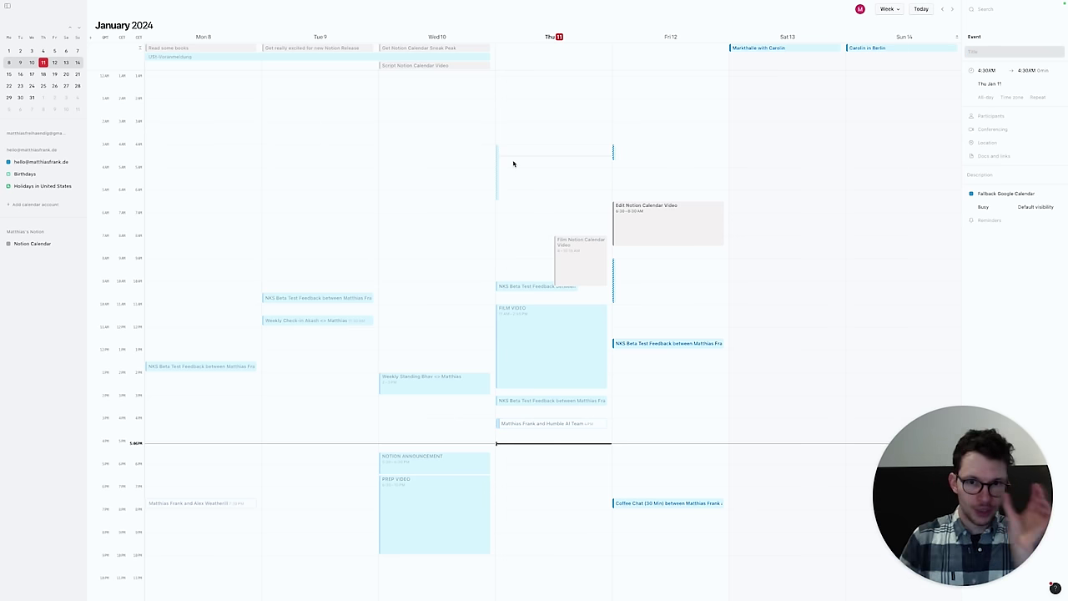
drag(501, 178, 500, 230)
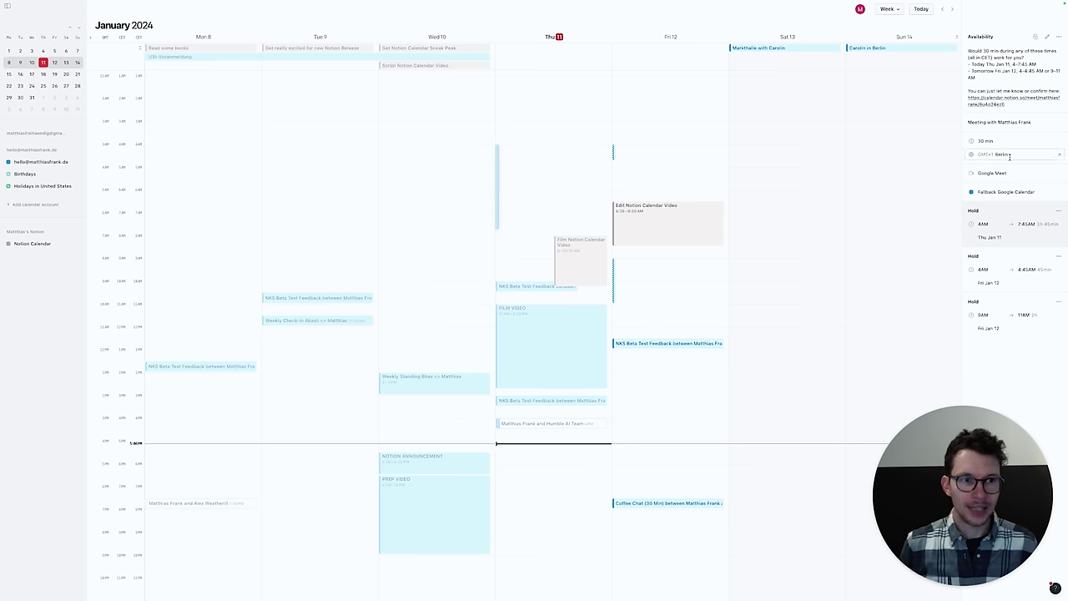
click(1010, 155)
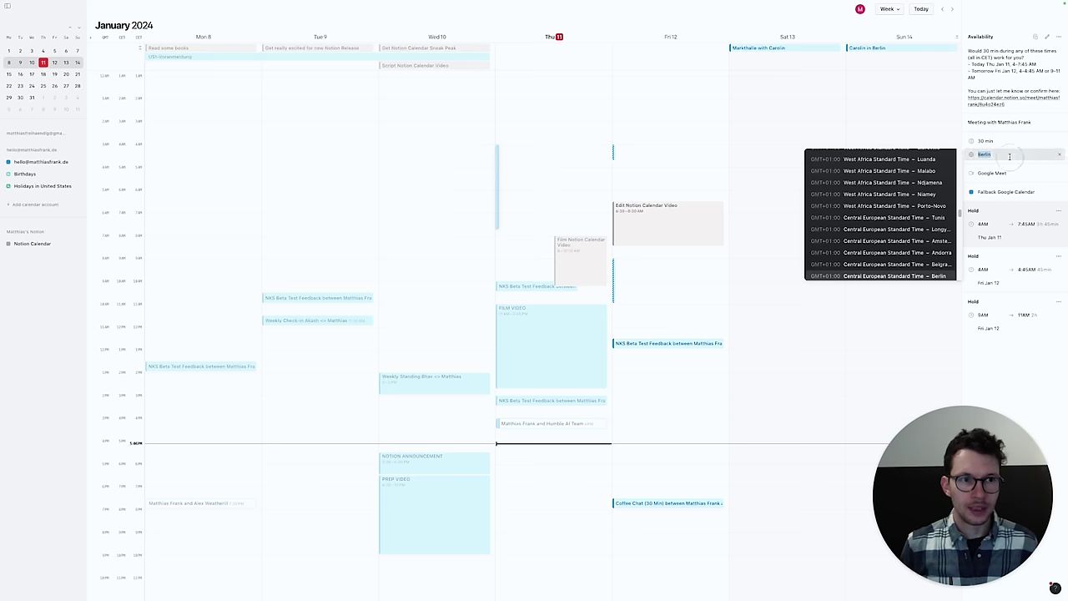
click(993, 75)
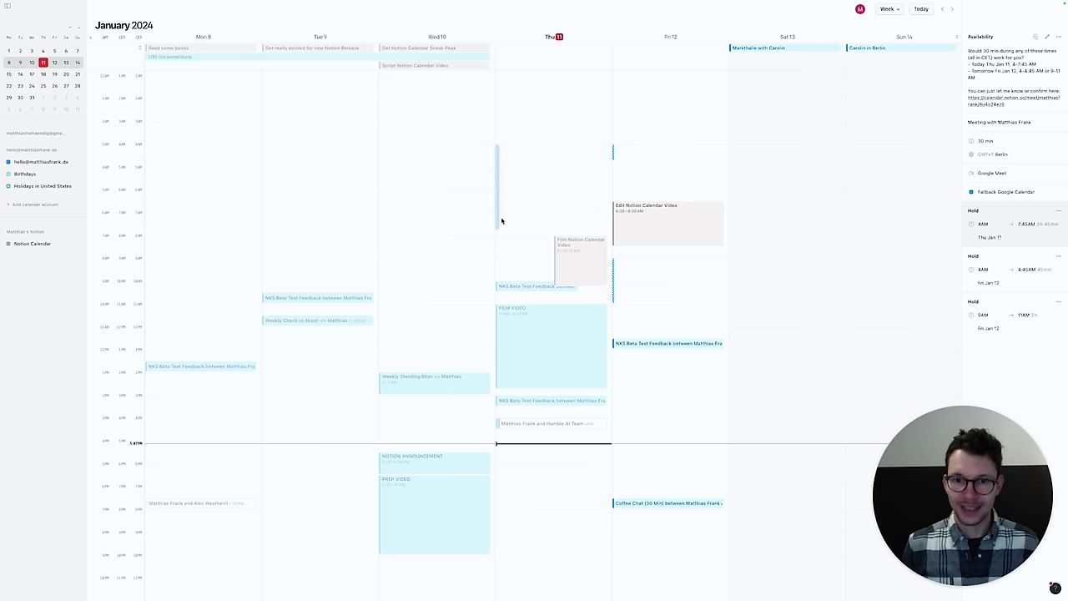
drag(496, 226, 510, 504)
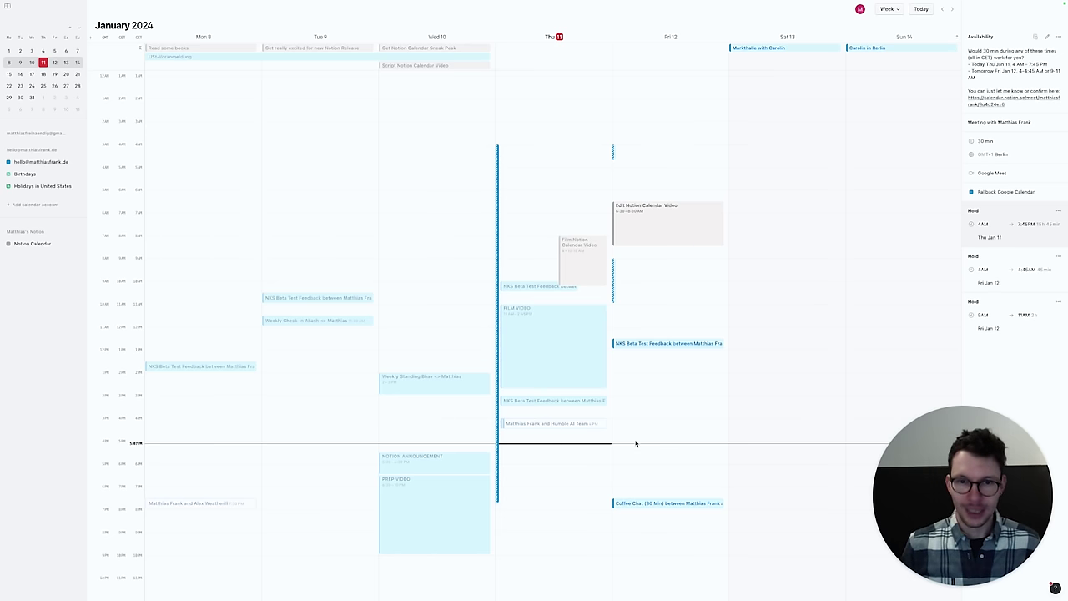
key(Escape)
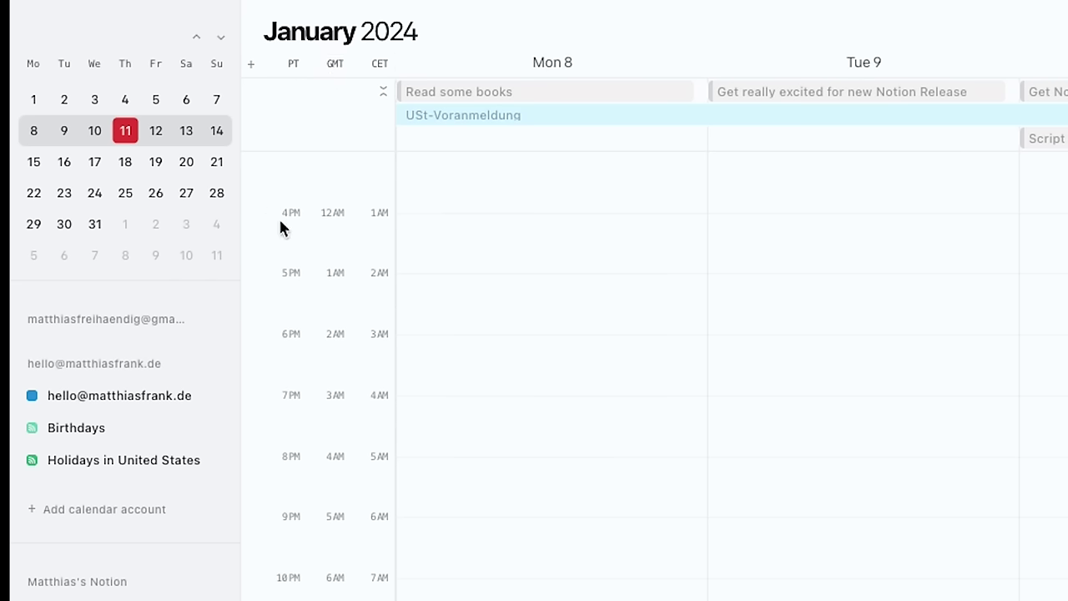
click(252, 67)
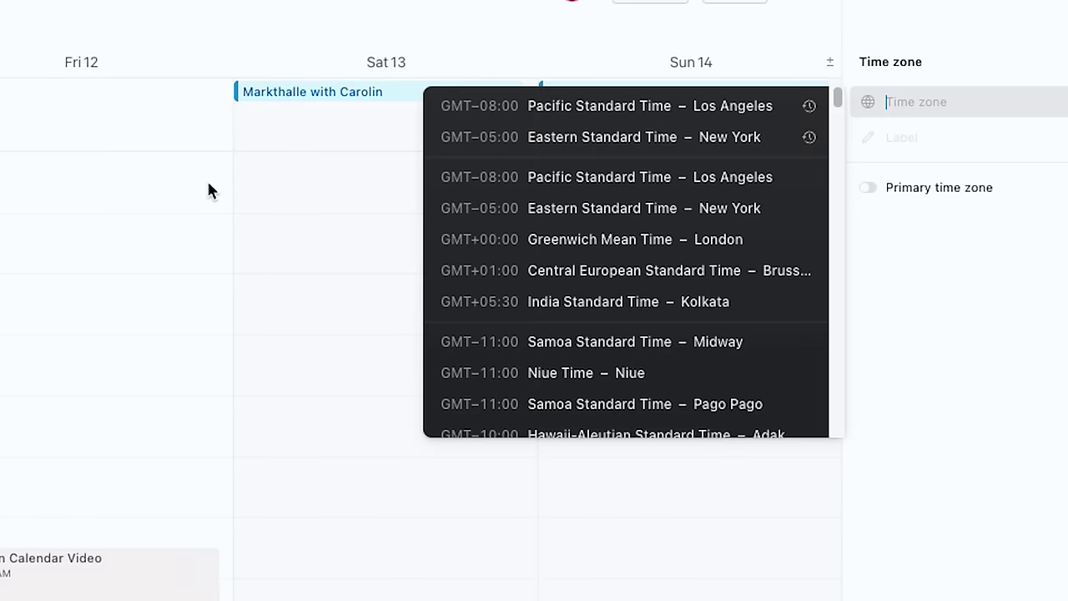
text(japan)
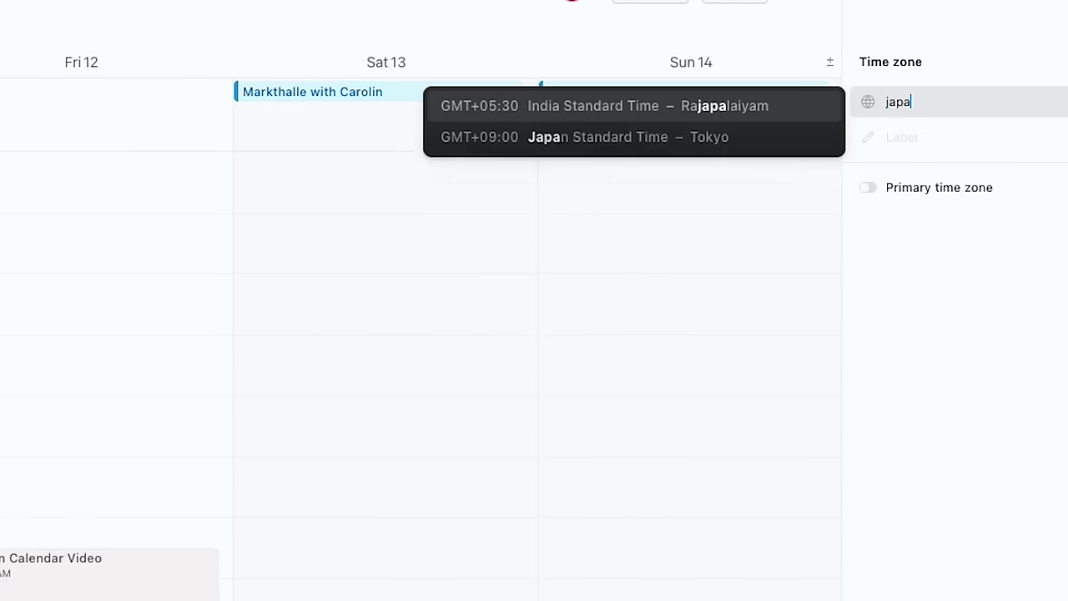
click(558, 112)
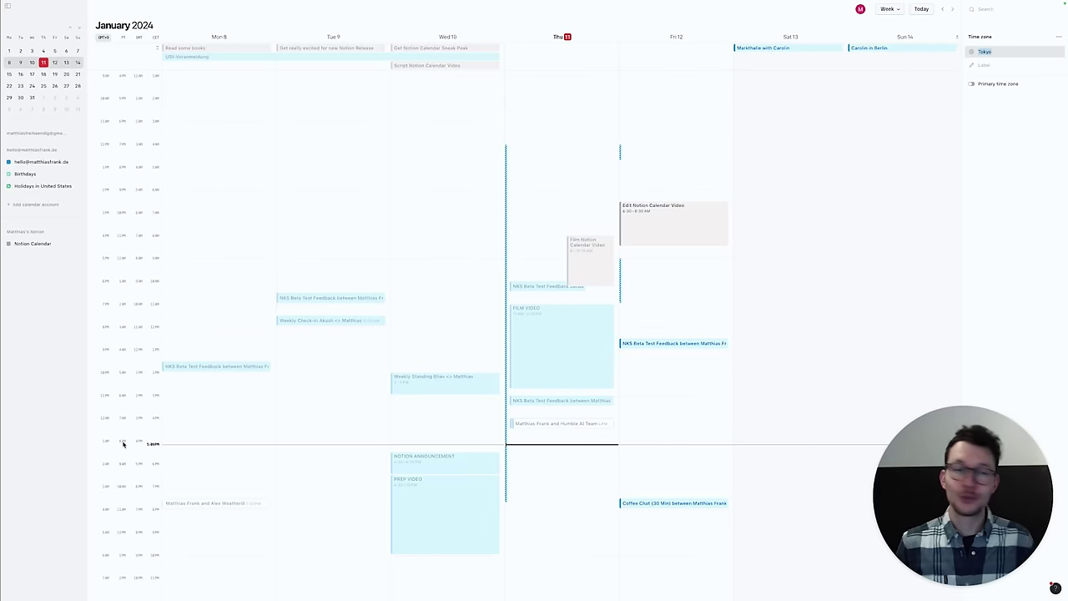
key(Escape)
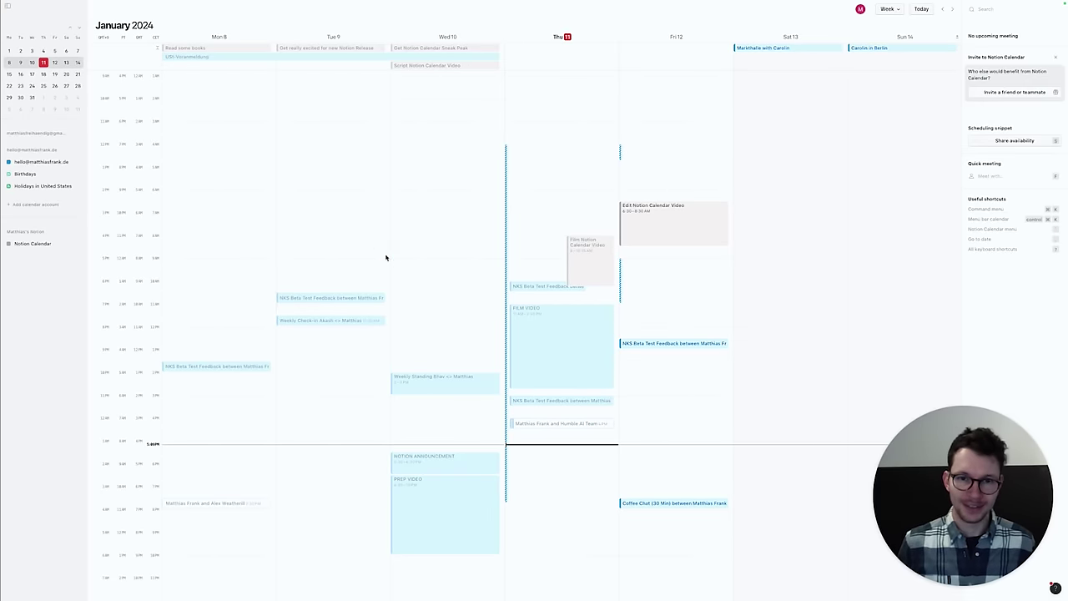
click(104, 38)
right_click(104, 39)
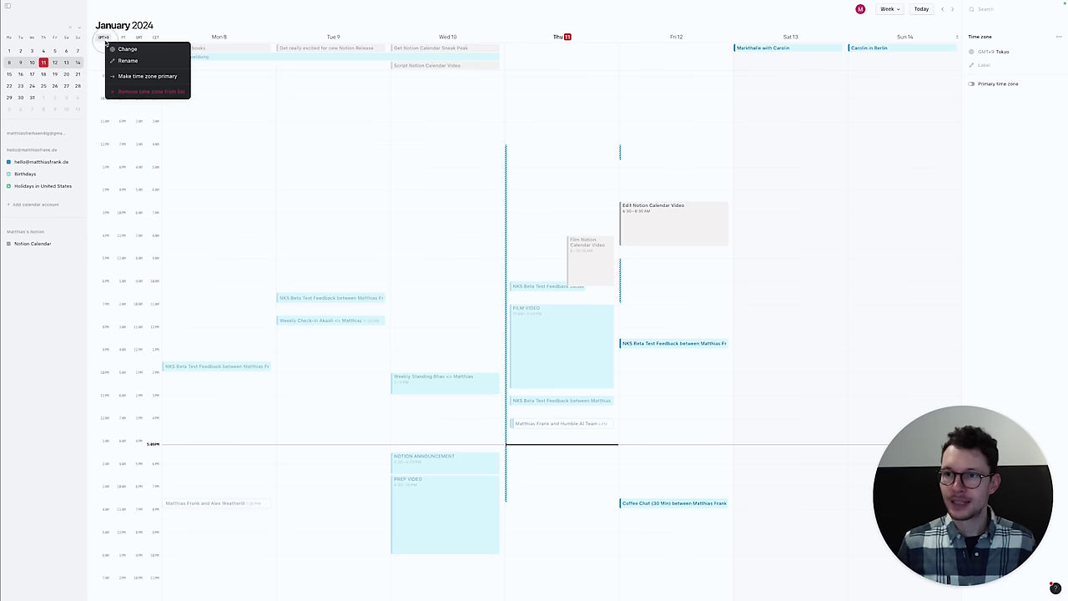
click(128, 91)
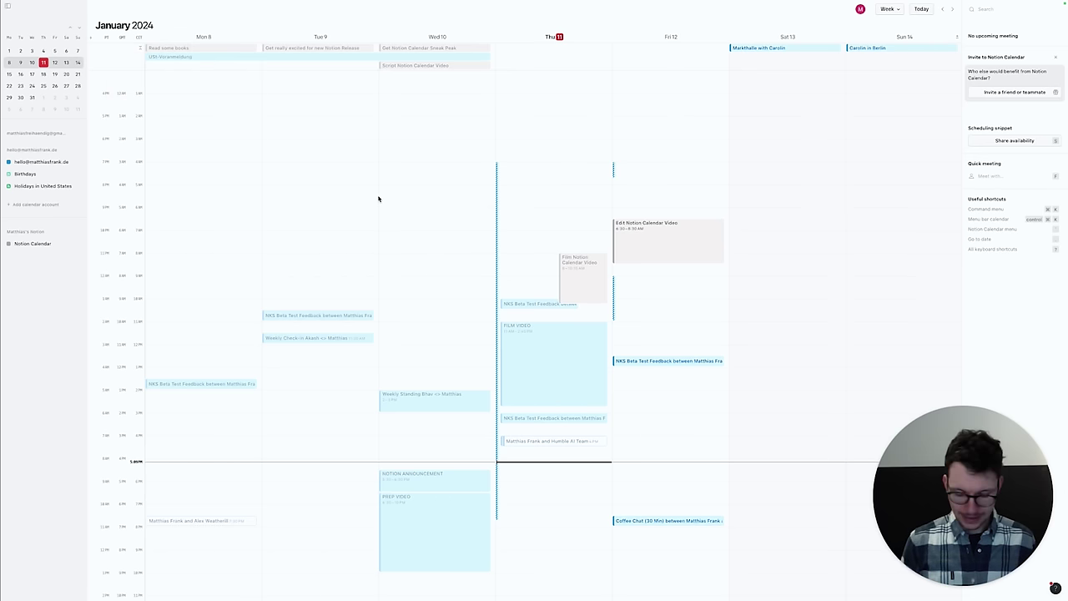
Step: Briefly travel to the Kolkata time zone via command search, then return to the home time zone
key(super+k)
text(time)
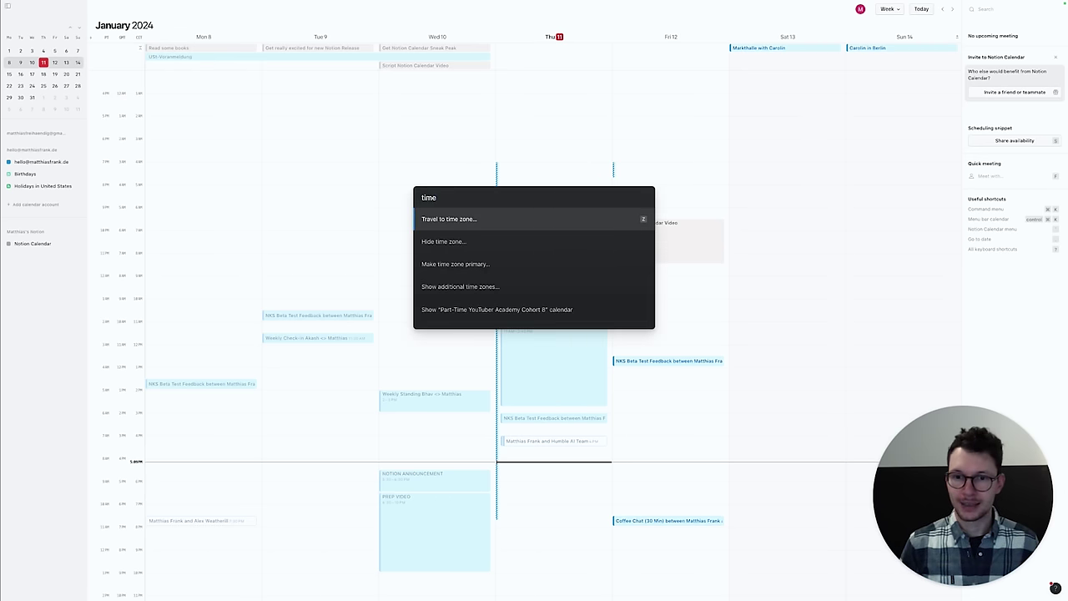
key(Return)
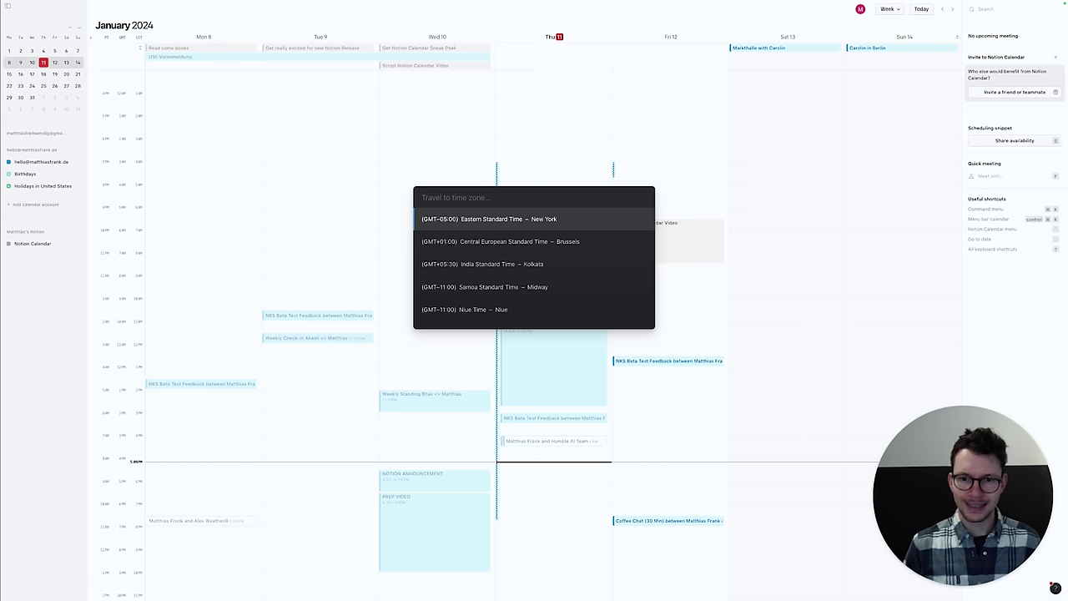
text(mumb)
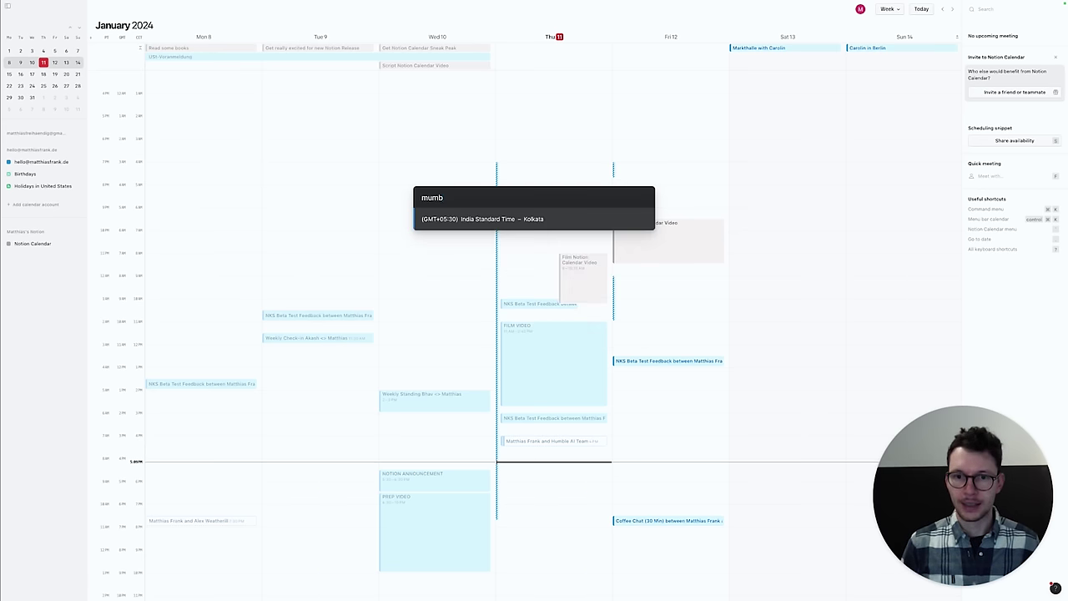
key(Return)
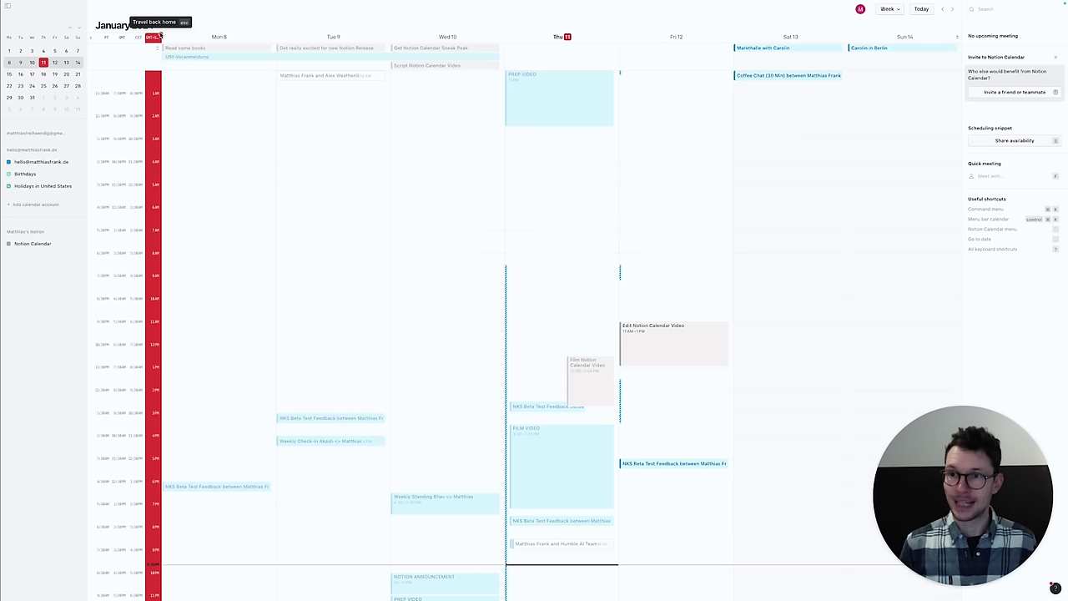
key(Escape)
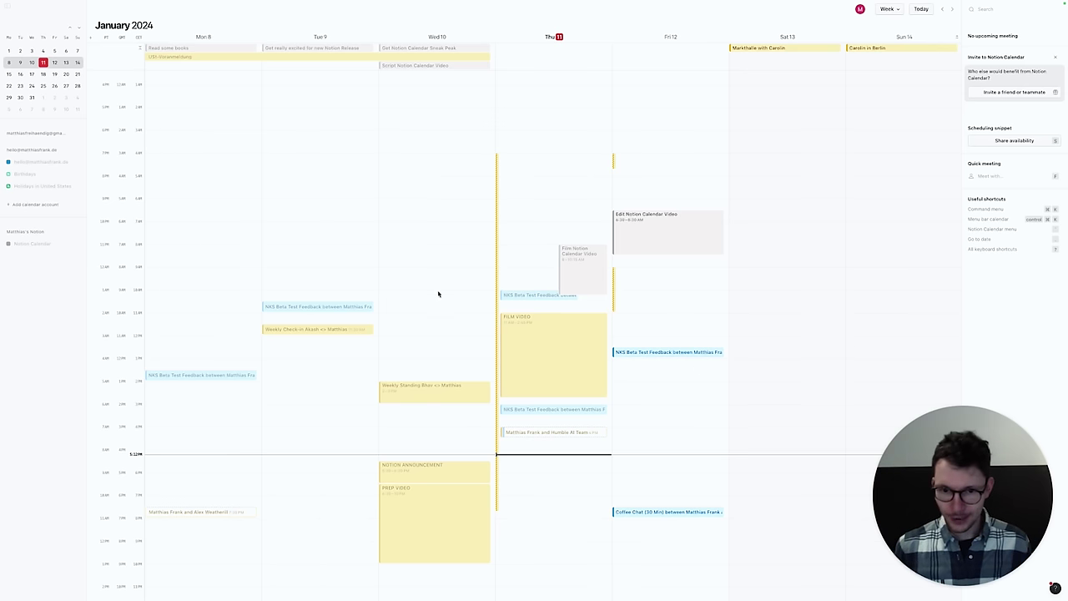
Step: Show FILM VIDEO's details: Thursday Jan 11, 11 AM–2:45 PM, Busy, 30-minute reminder
scroll(519, 315, down, 1)
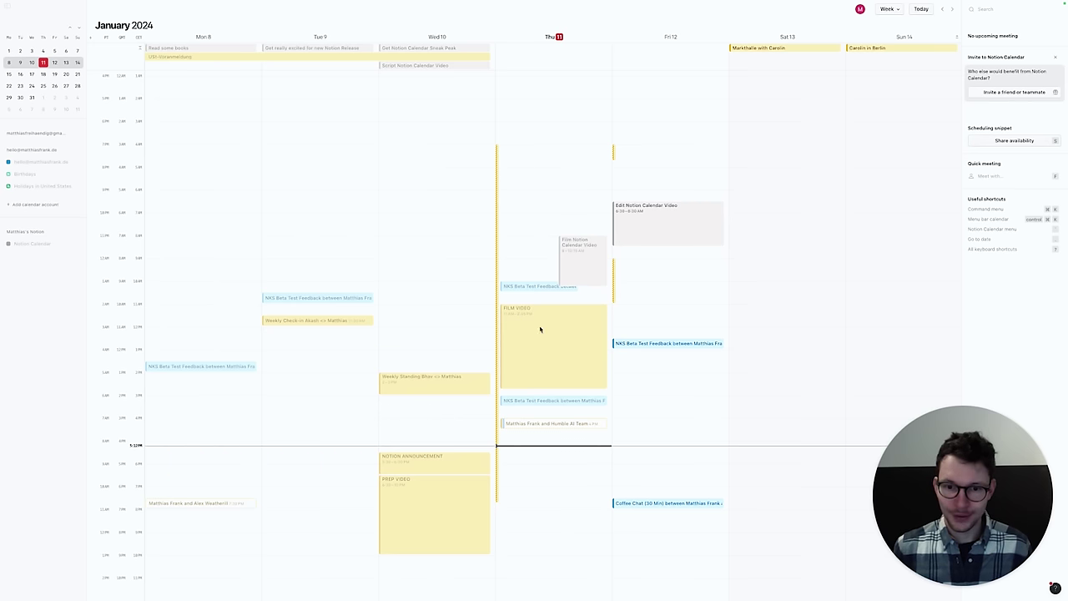
click(566, 337)
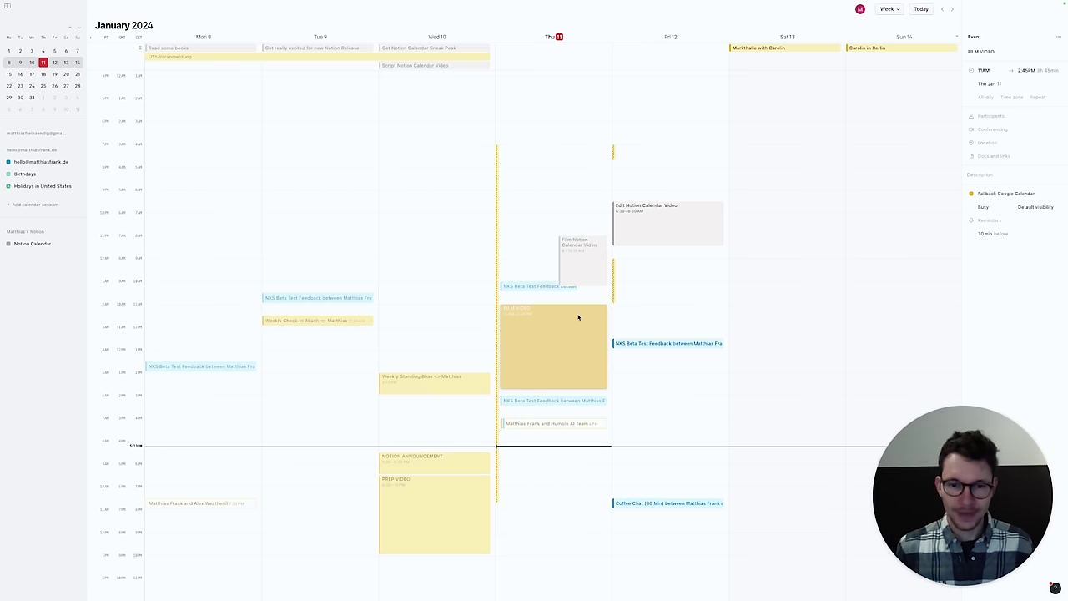
Step: From FILM VIDEO, block all Fallback Google Calendar events on the second account with details included
right_click(579, 318)
mouse_move(595, 343)
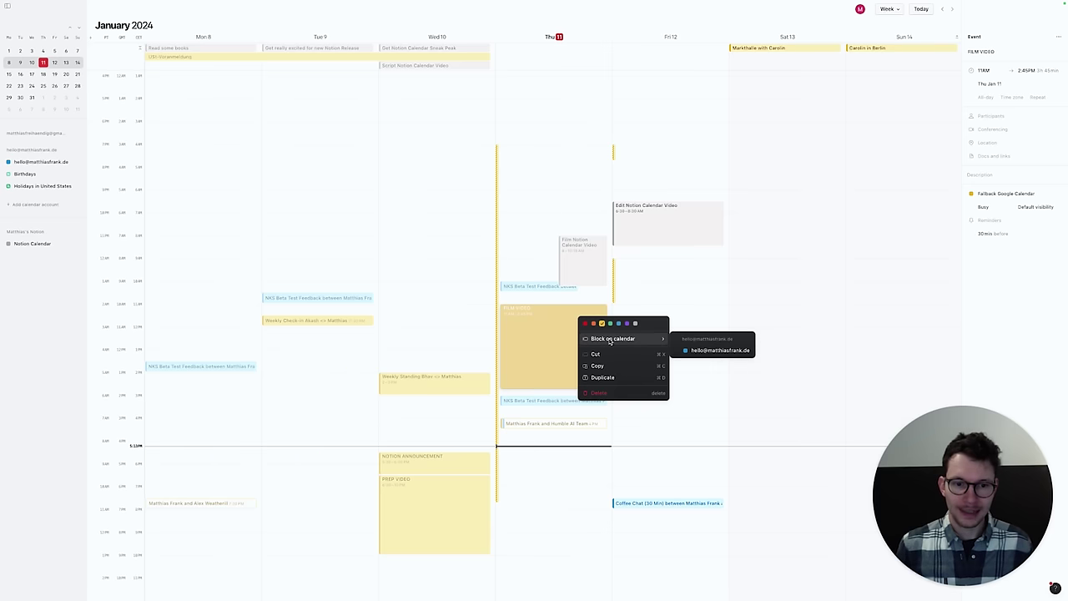
click(711, 352)
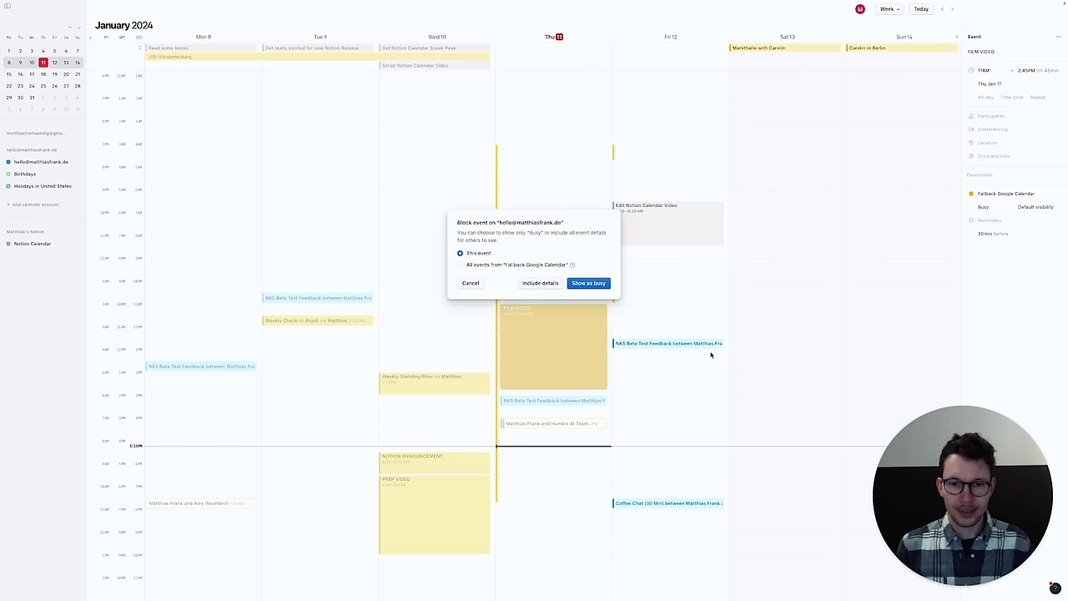
click(461, 265)
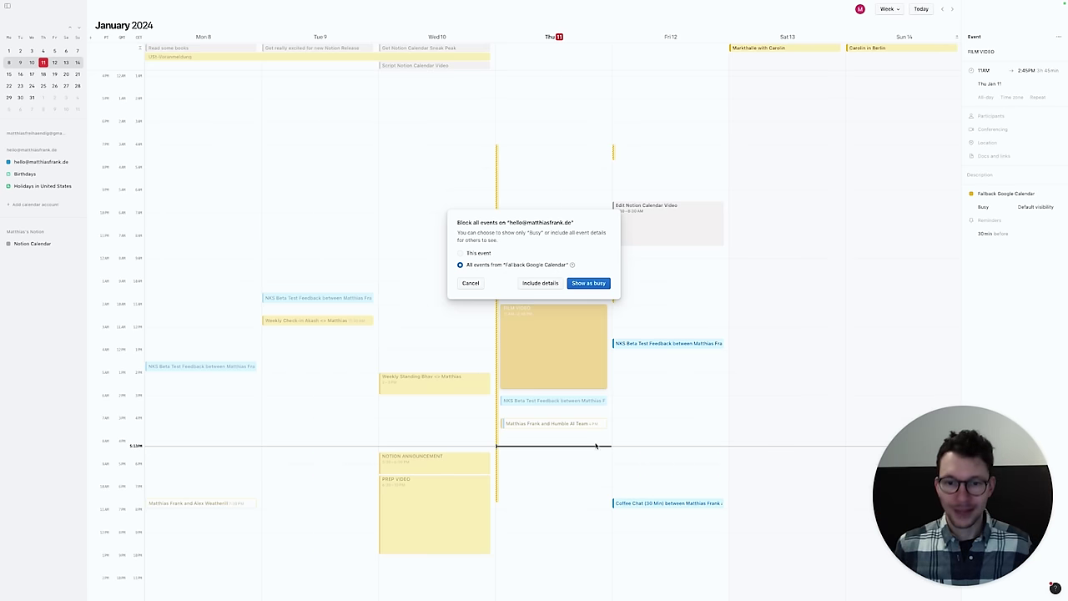
click(551, 284)
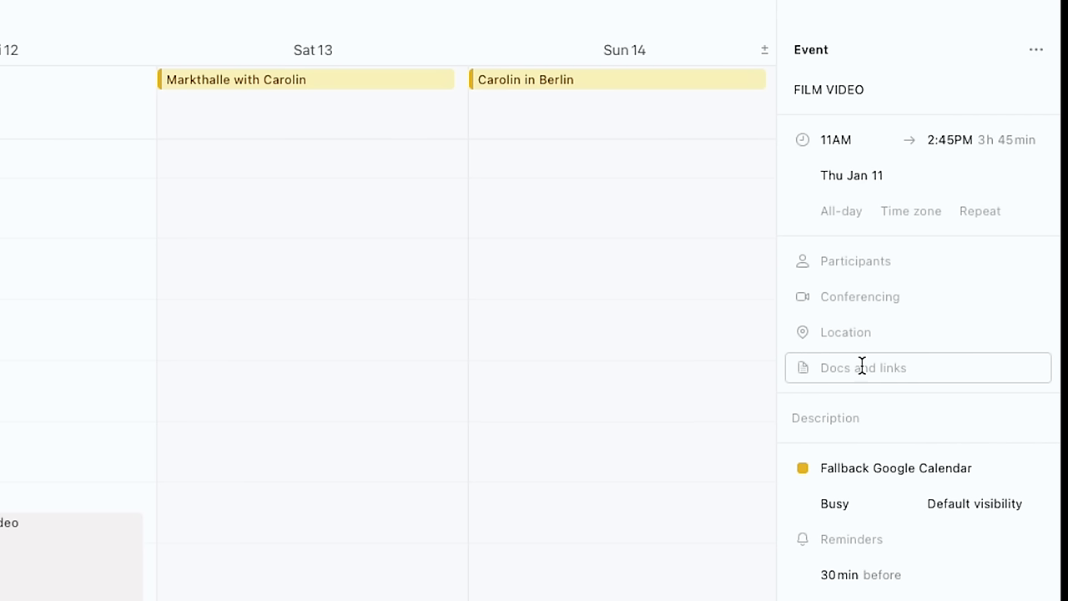
Step: Link the Notion Calendar Integration page to the FILM VIDEO event under Docs and links
click(862, 367)
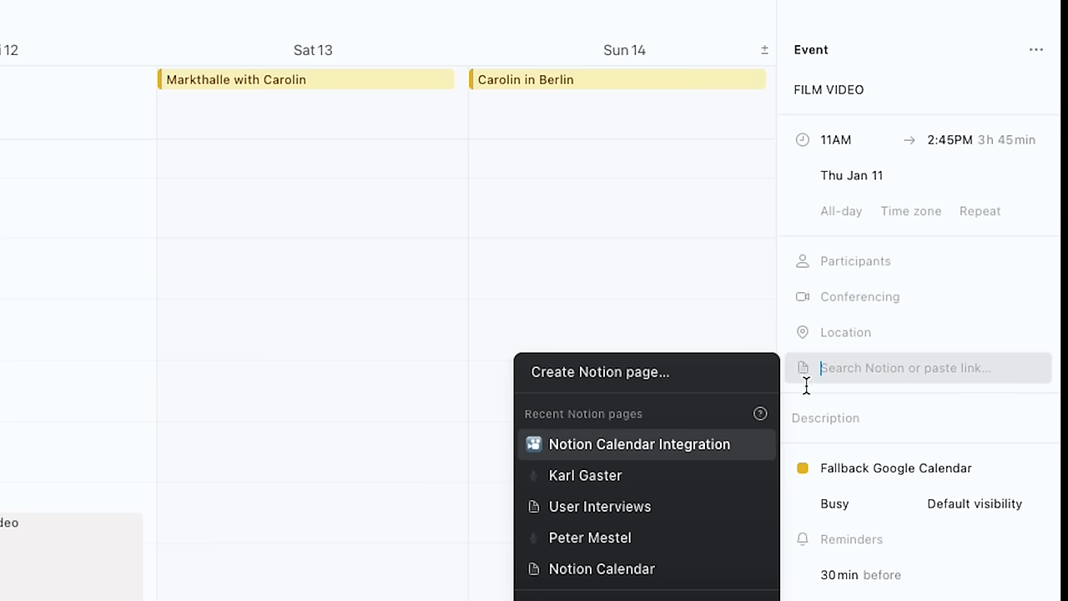
click(608, 447)
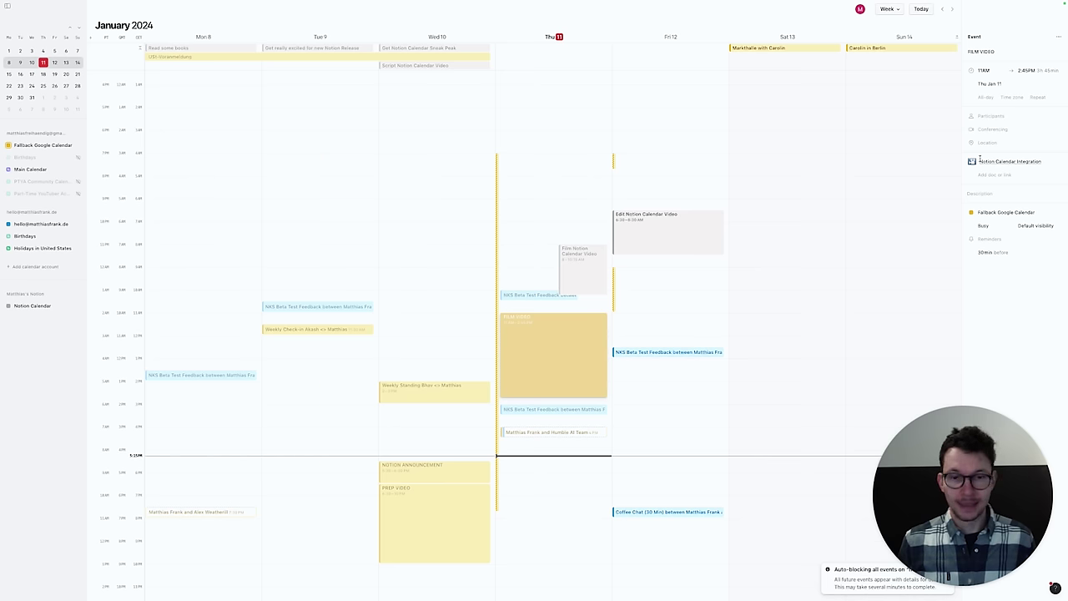
mouse_move(1008, 164)
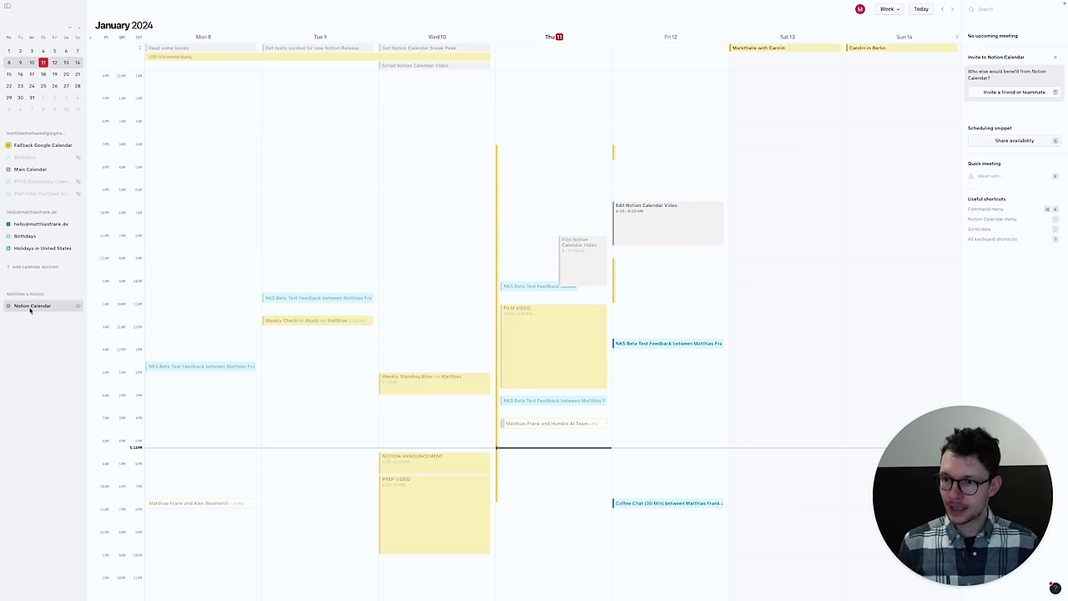
click(75, 306)
click(75, 305)
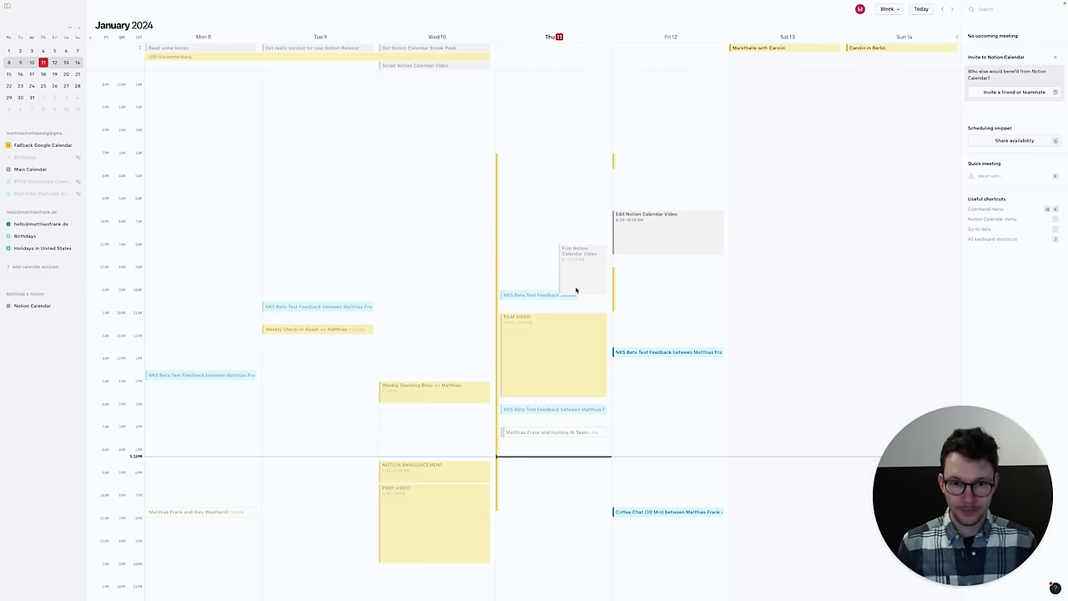
key(ctrl+Right)
scroll(456, 407, down, 3)
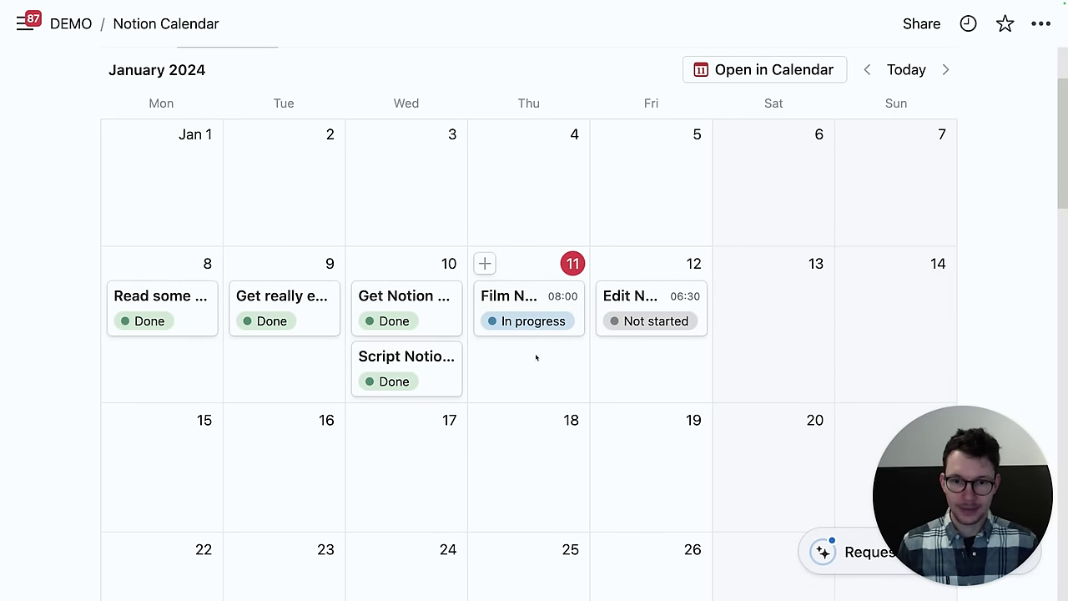
click(526, 297)
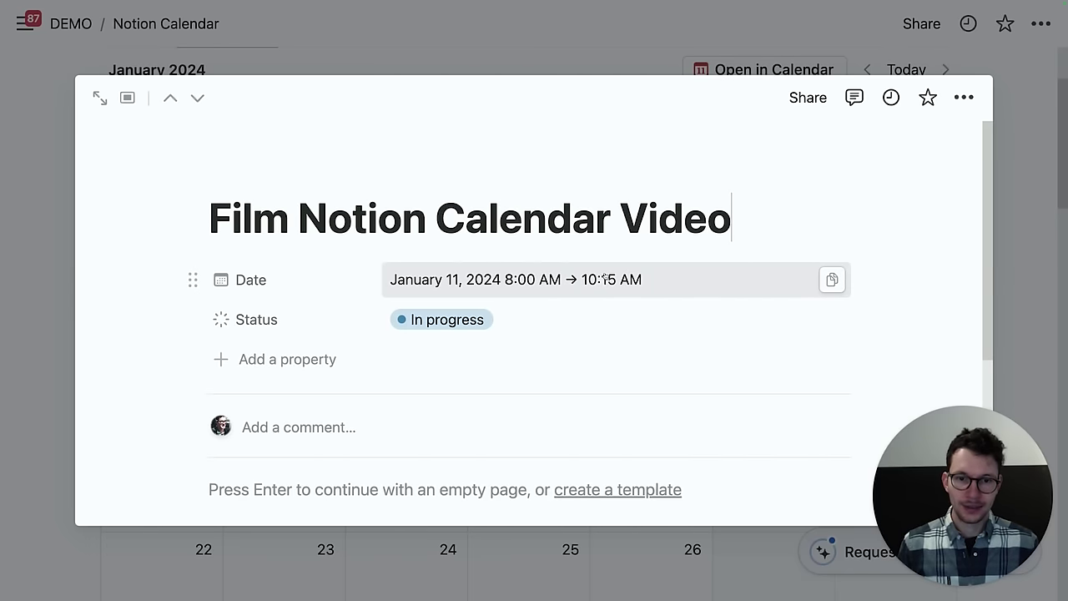
click(527, 64)
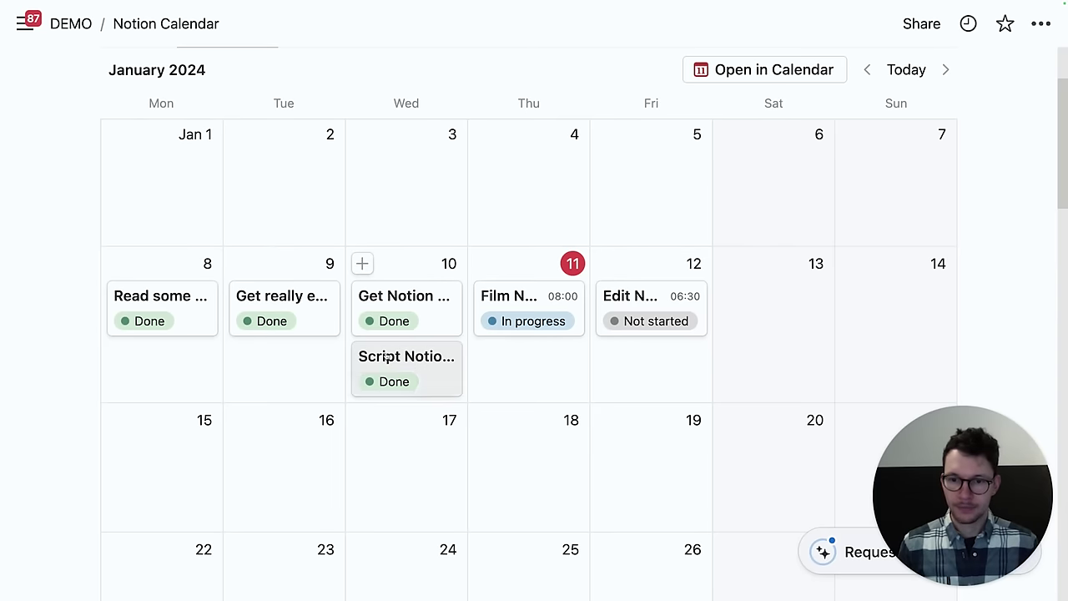
click(414, 306)
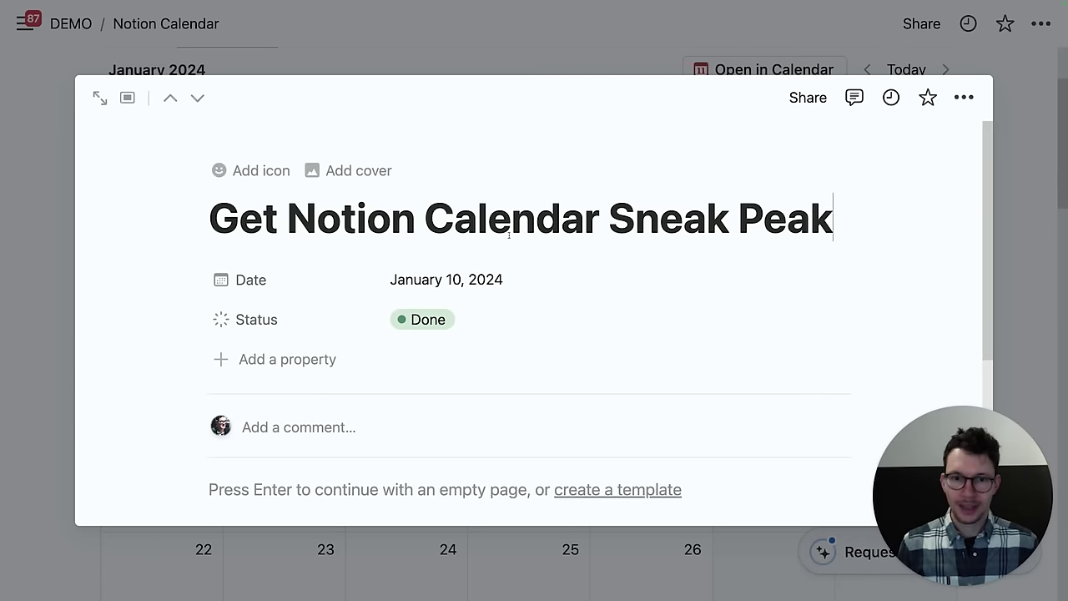
key(ctrl+Left)
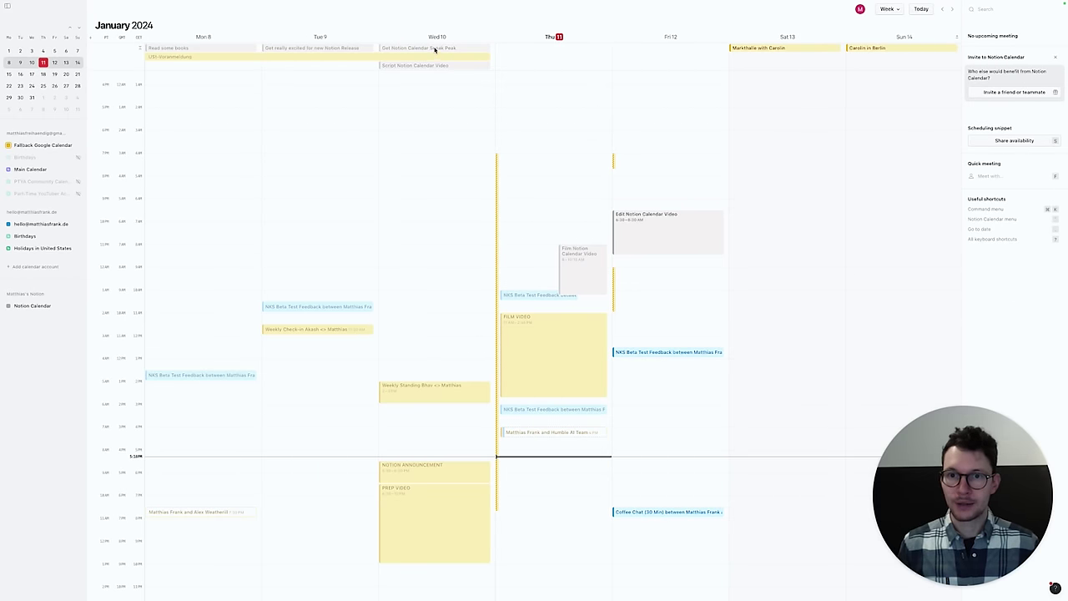
Step: Drag the Get Notion Calendar Sneak Peak card onto Wed Jan 10, placing it 5:45–10:15 AM
drag(432, 52, 443, 314)
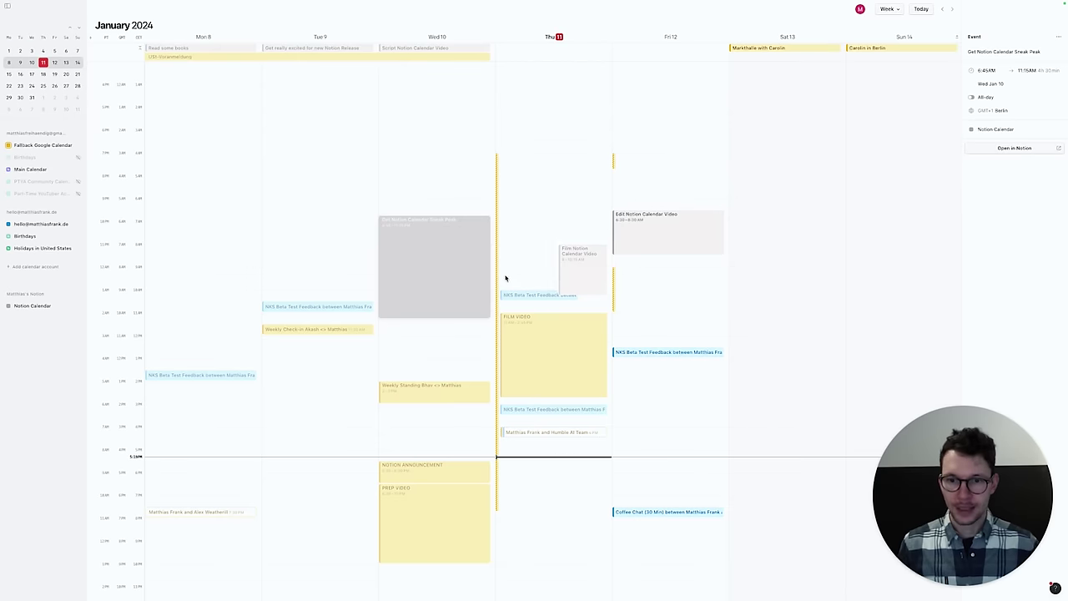
drag(417, 279, 473, 259)
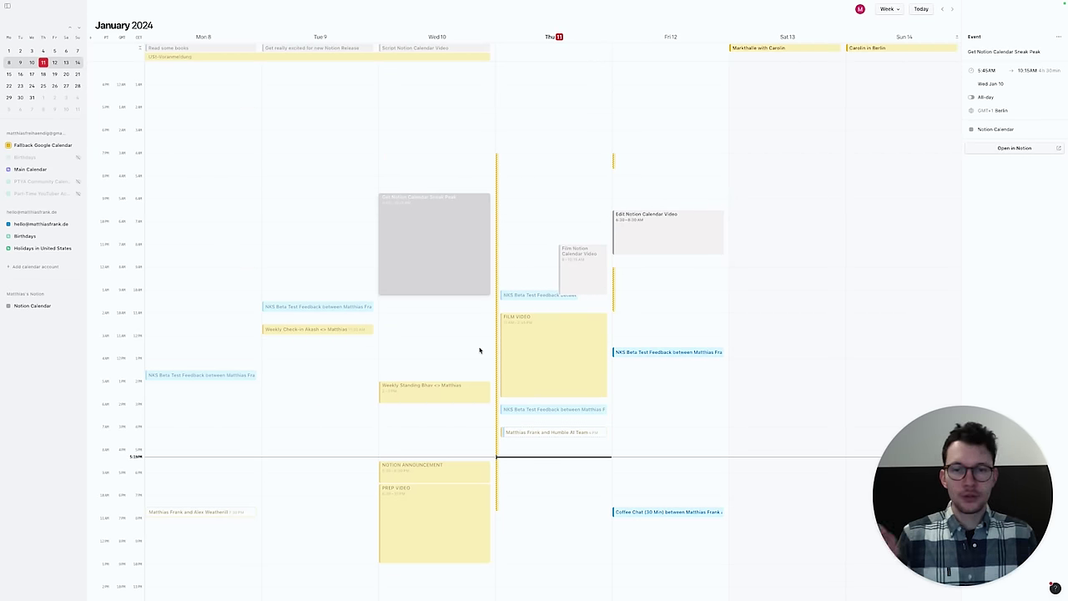
Step: Deselect the event and open the Notion Calendar database through the command palette's Show Notion database
key(Escape)
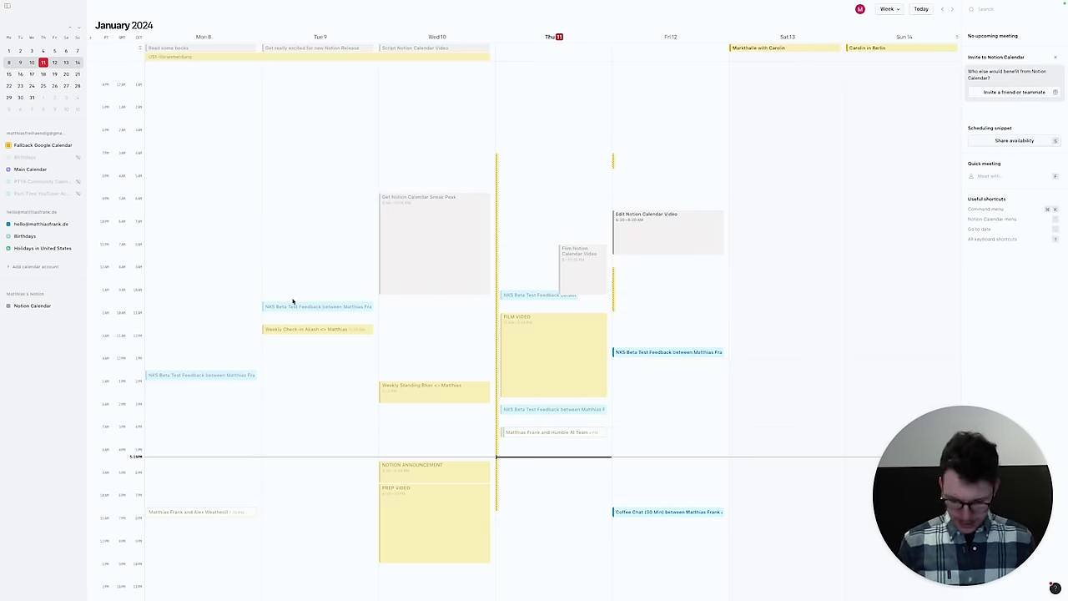
key(super+k)
text(notion)
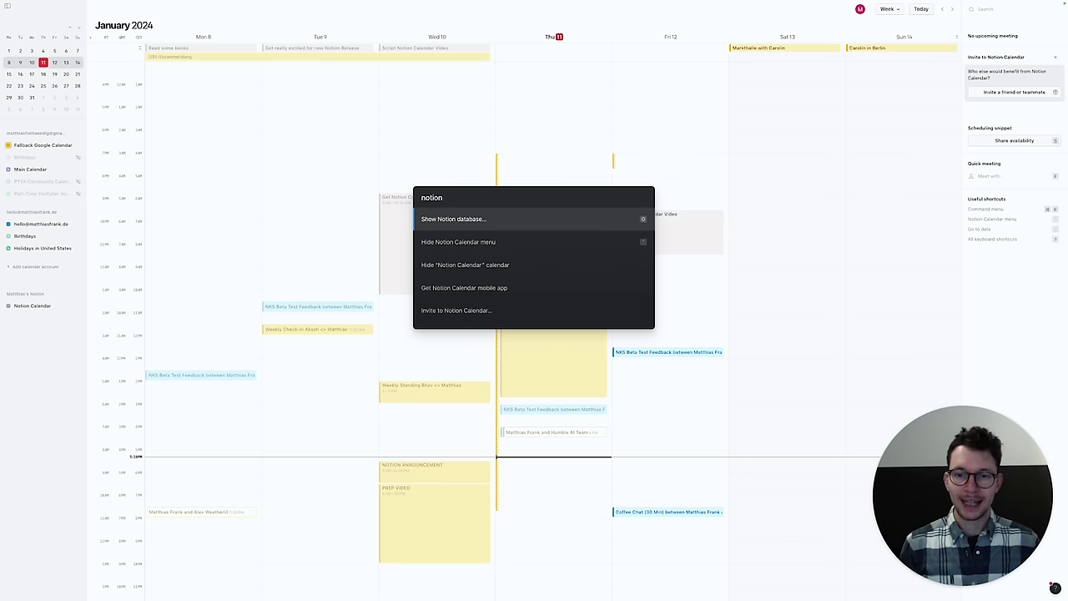
key(Return)
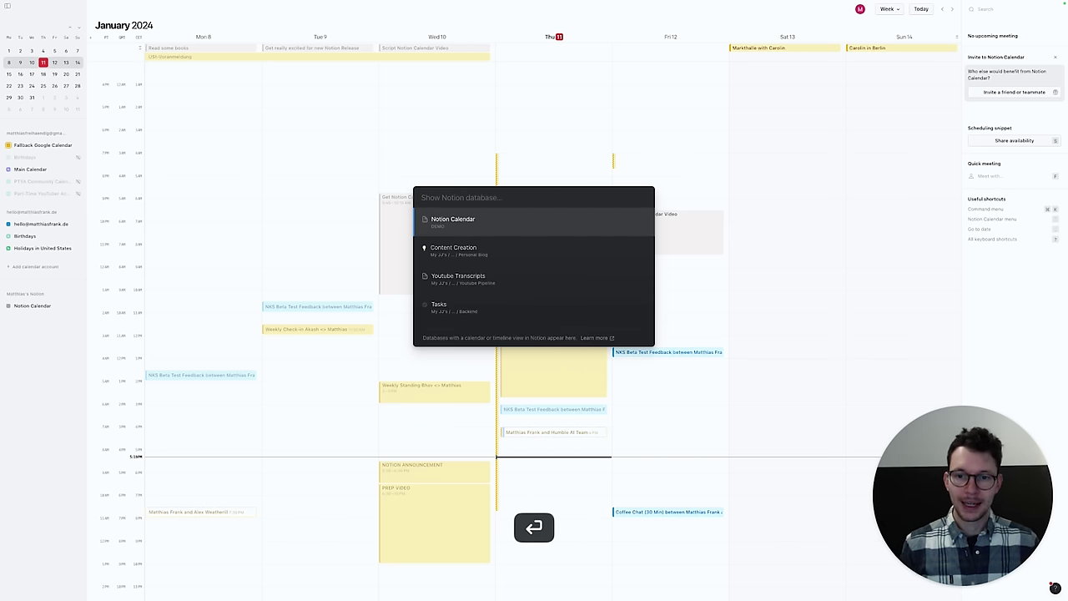
click(352, 232)
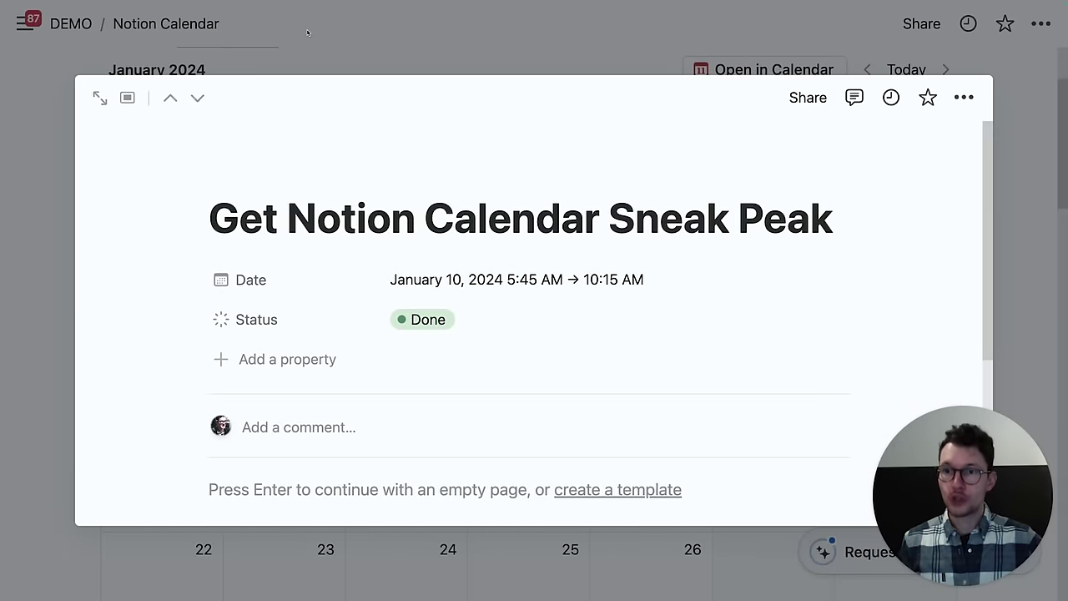
Step: Close the Sneak Peak task preview and scroll up to the database's calendar view
click(307, 36)
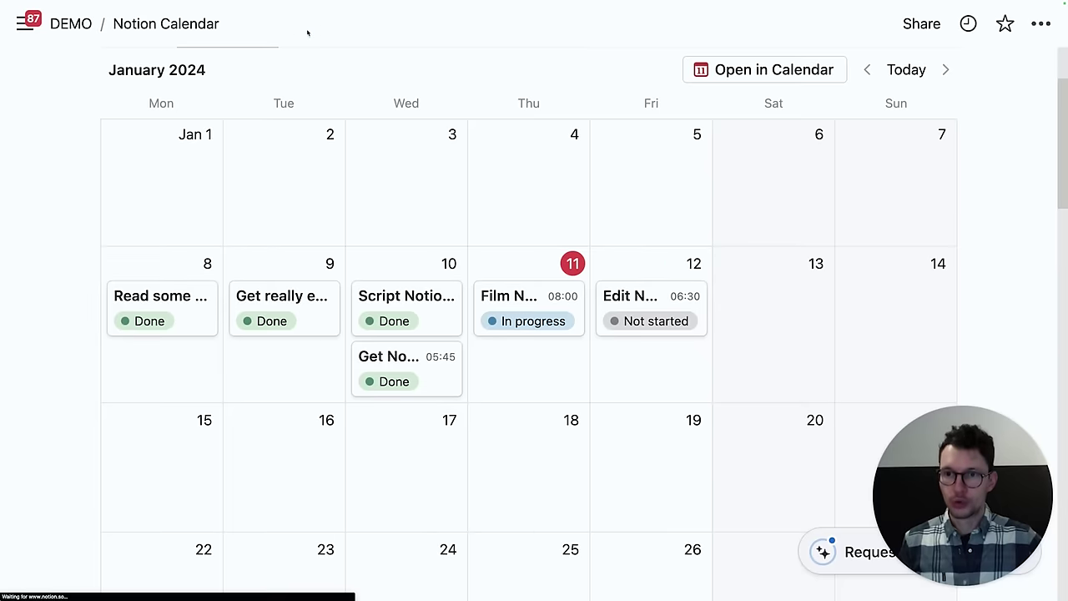
scroll(301, 128, up, 3)
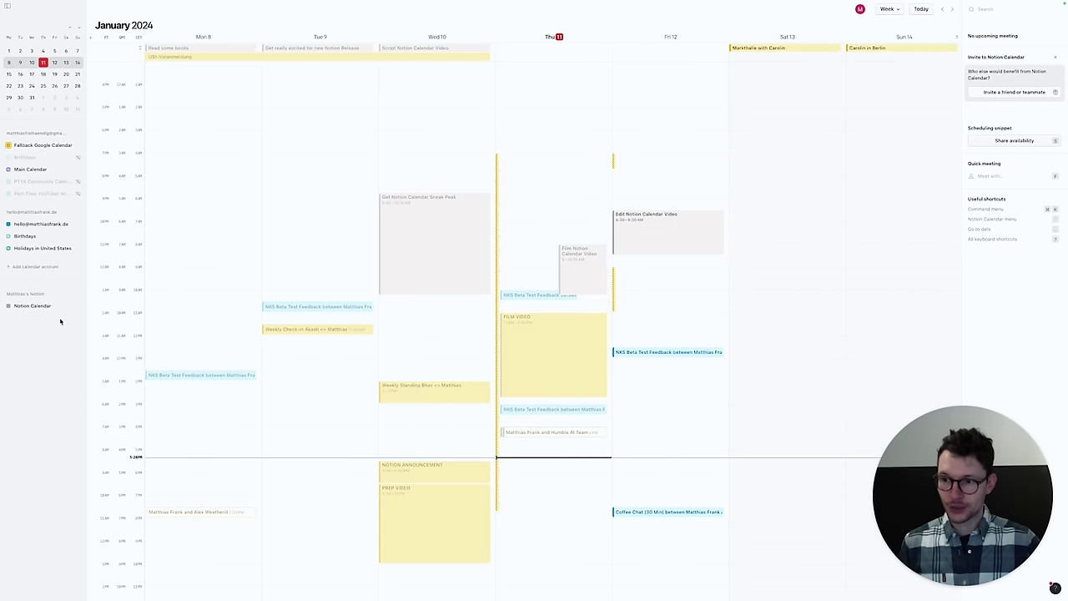
Step: Search 'notion' in the command palette, then dismiss it to return to the Notion database page
key(super+k)
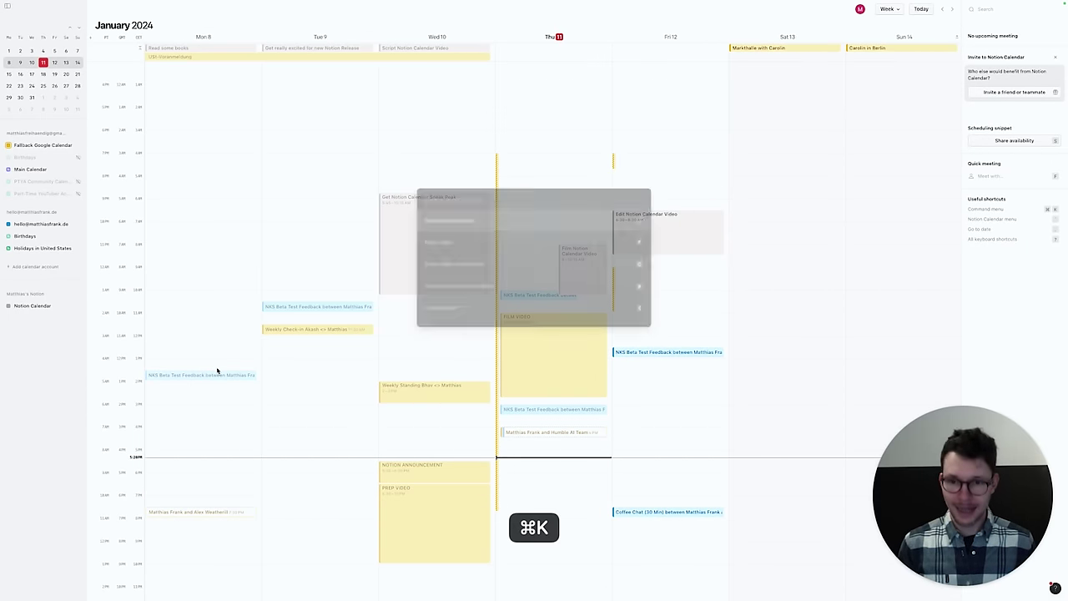
text(notion)
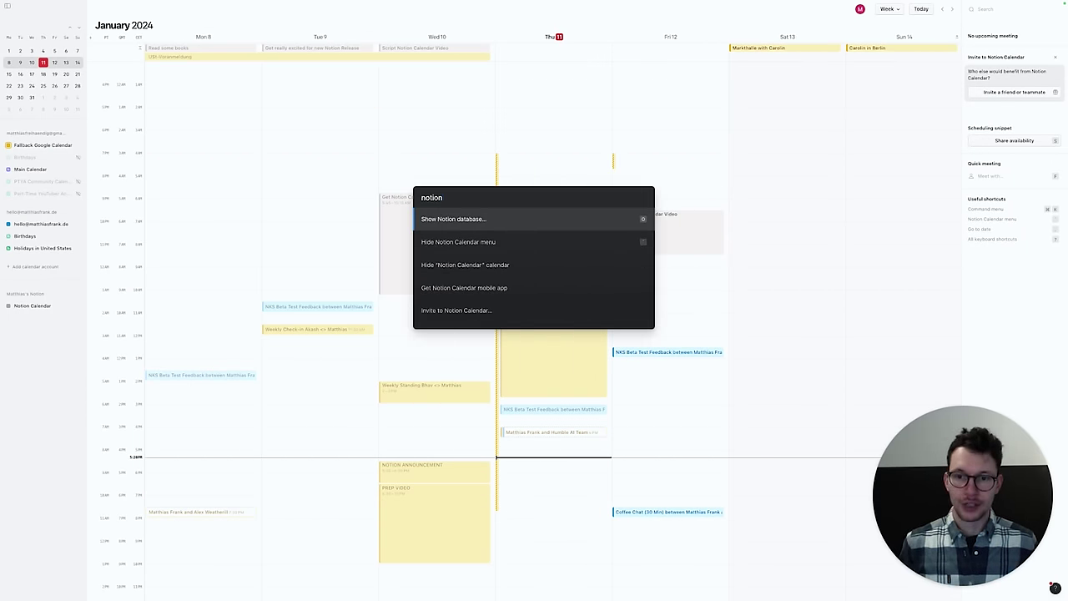
click(228, 320)
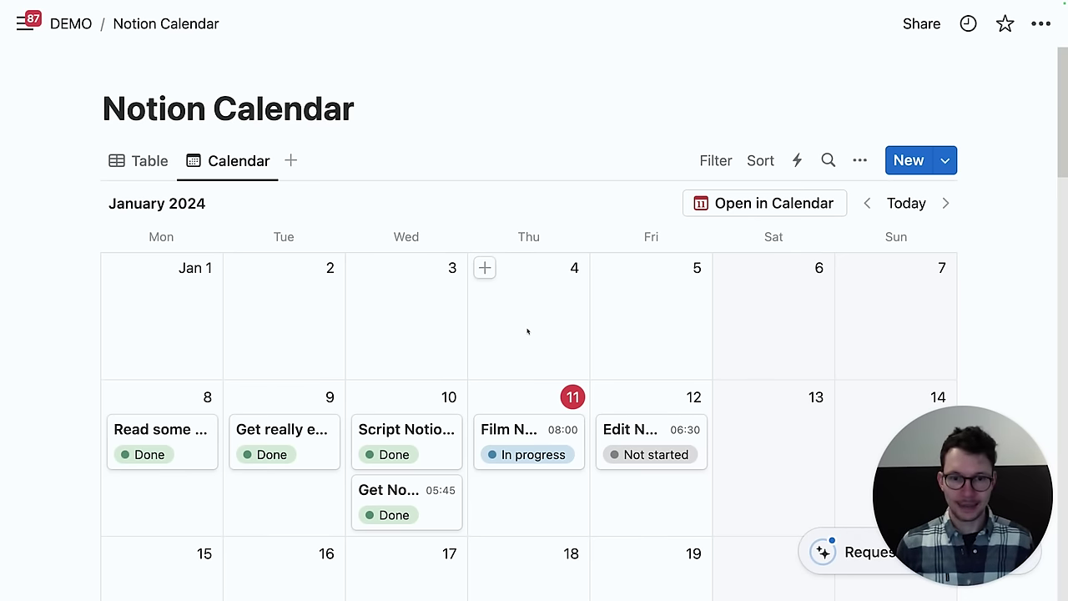
Step: Add an advanced Status filter that keeps only Not started and In progress tasks
scroll(527, 331, down, 1)
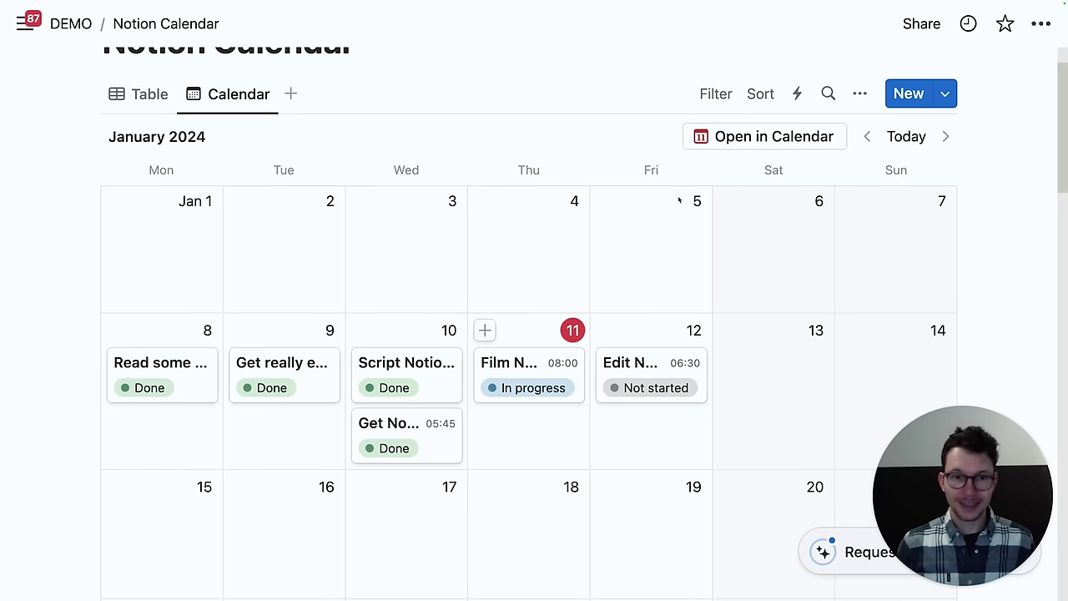
scroll(731, 153, up, 1)
click(716, 109)
click(648, 303)
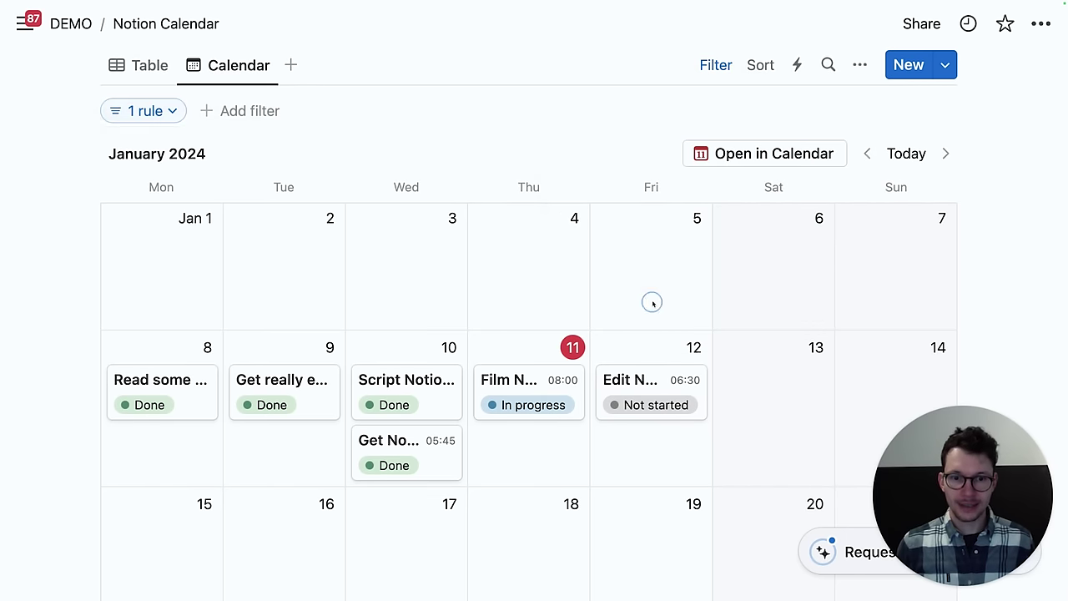
click(138, 158)
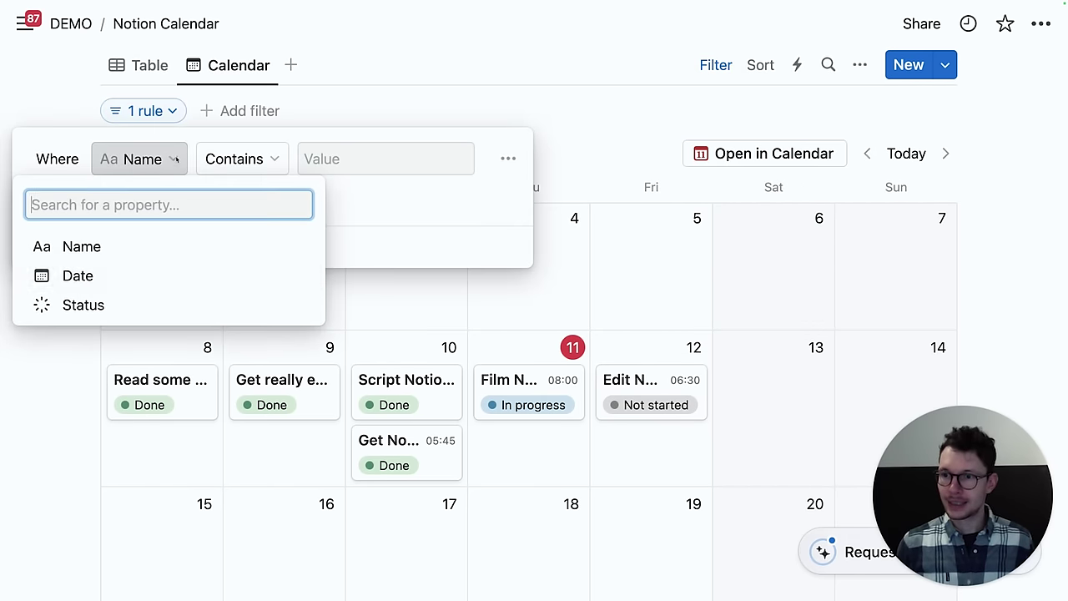
click(163, 303)
click(322, 158)
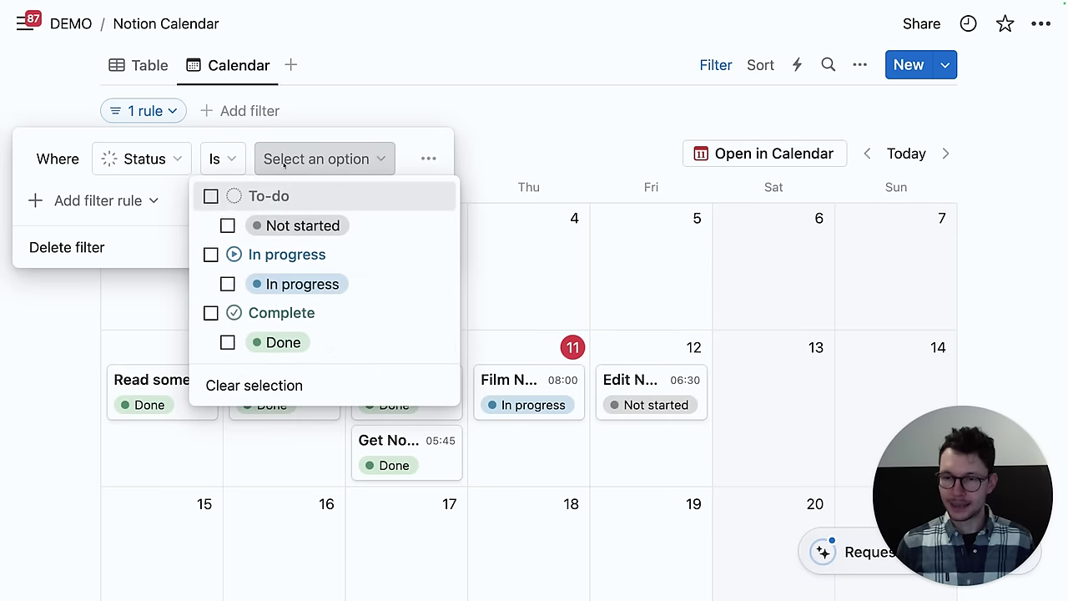
click(210, 196)
click(210, 255)
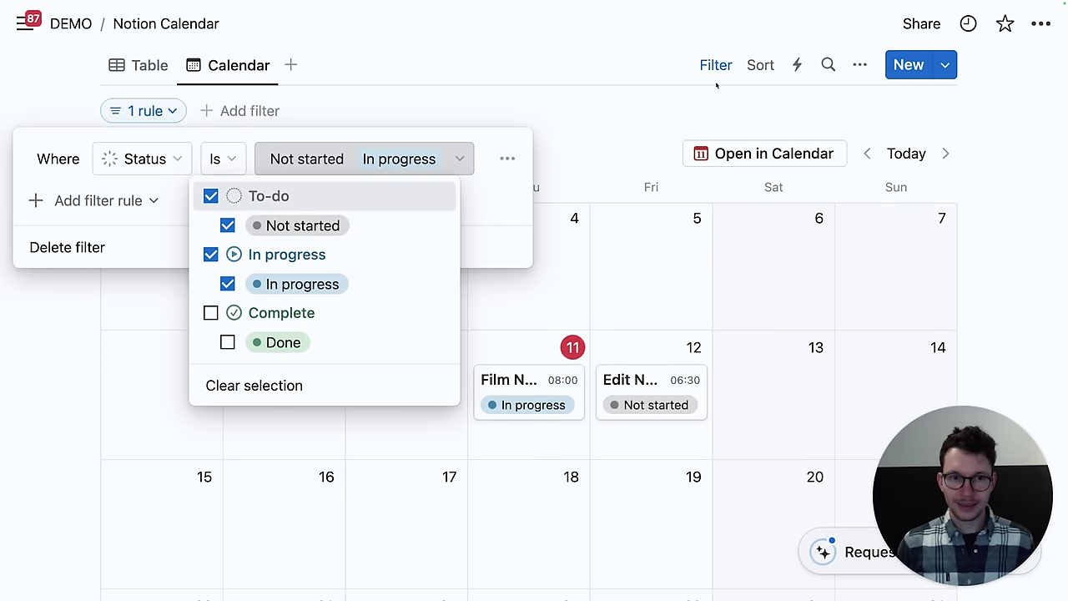
click(573, 45)
click(553, 64)
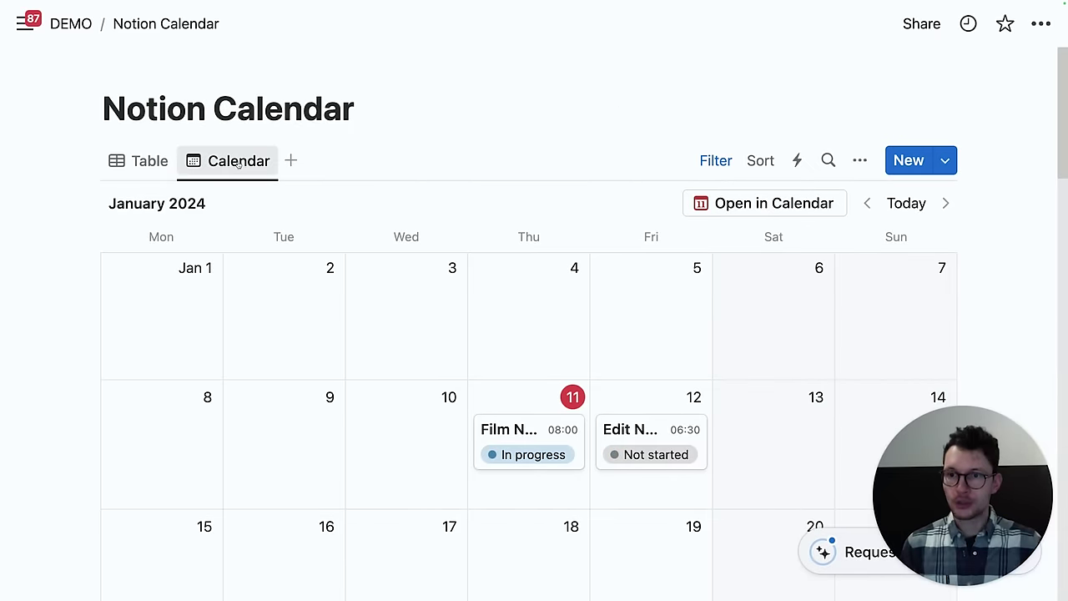
Step: Duplicate the Calendar view and rename the copy 'Today'
click(237, 163)
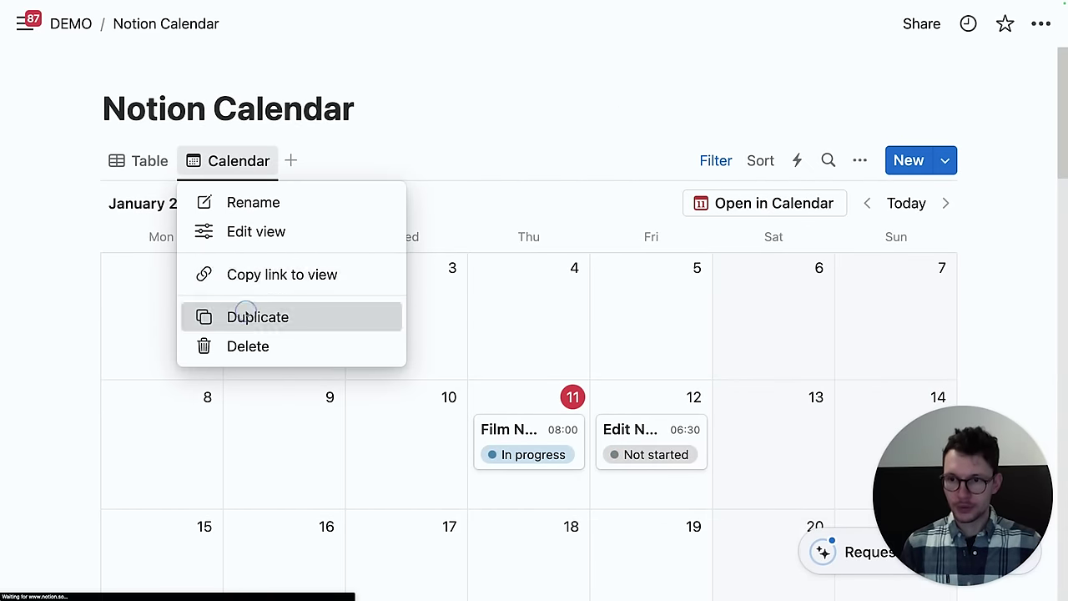
click(250, 315)
key(super+a)
text(Tdoay)
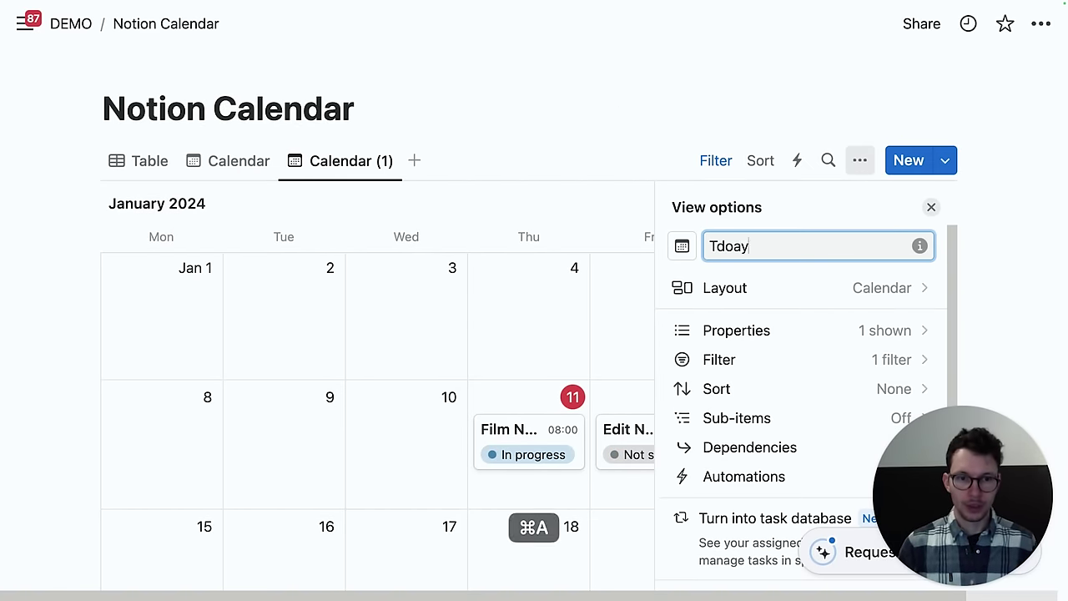
key(BackSpace)
key(BackSpace)
key(BackSpace)
key(BackSpace)
text(oday)
key(Return)
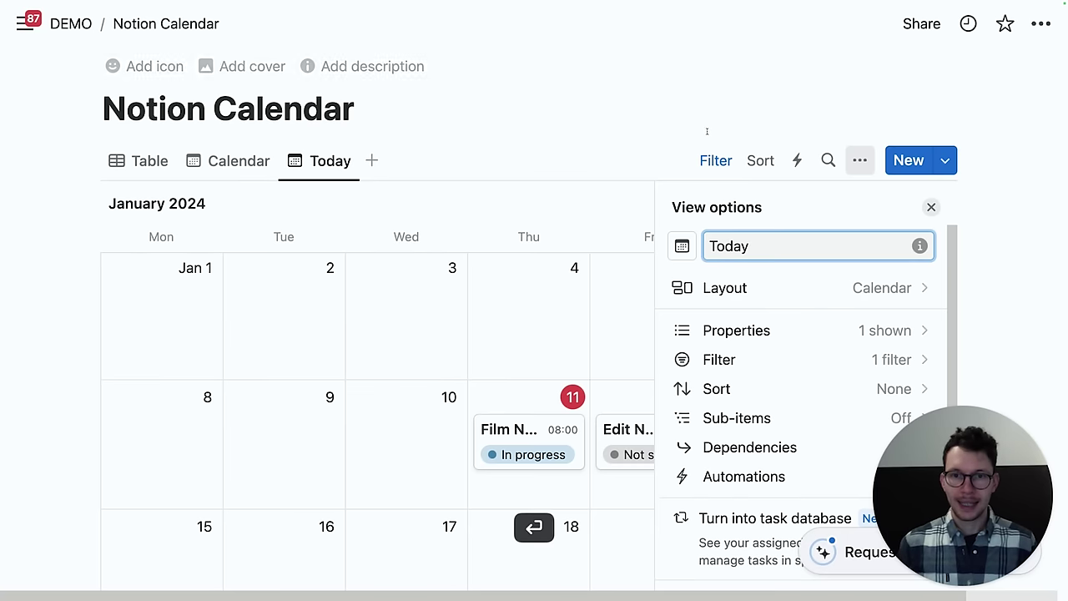
click(711, 122)
Step: Add a second filter rule to the Today view: Date is Today
click(716, 160)
click(121, 216)
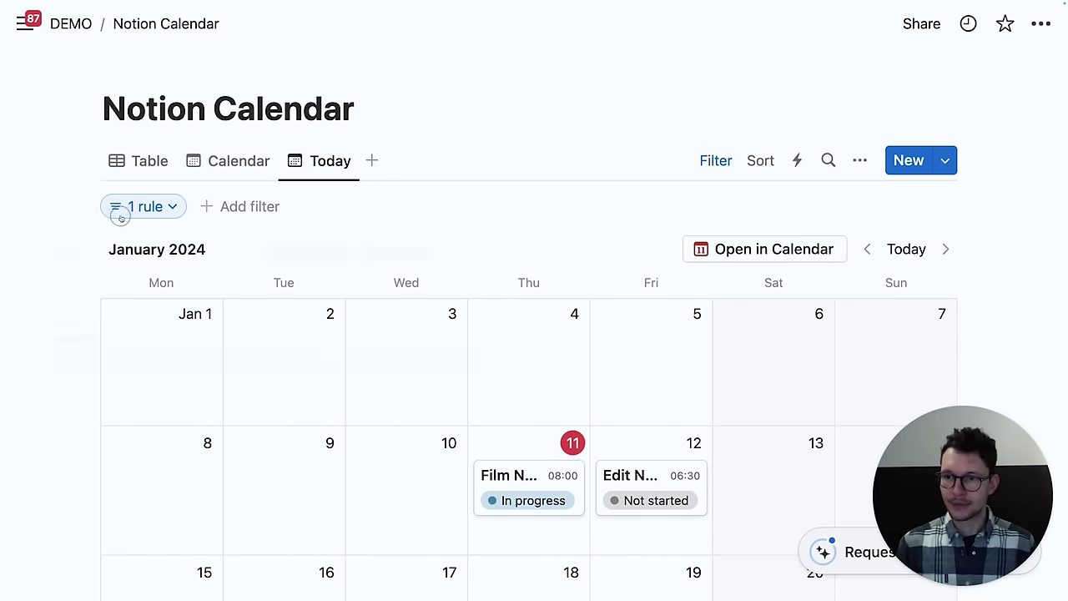
click(117, 294)
click(124, 332)
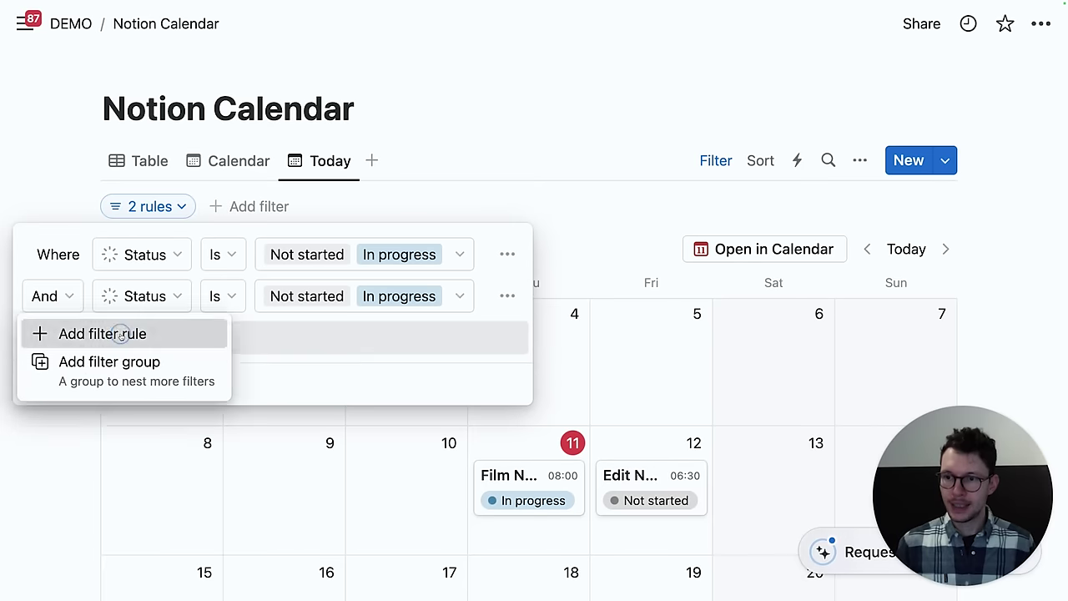
click(142, 299)
click(124, 413)
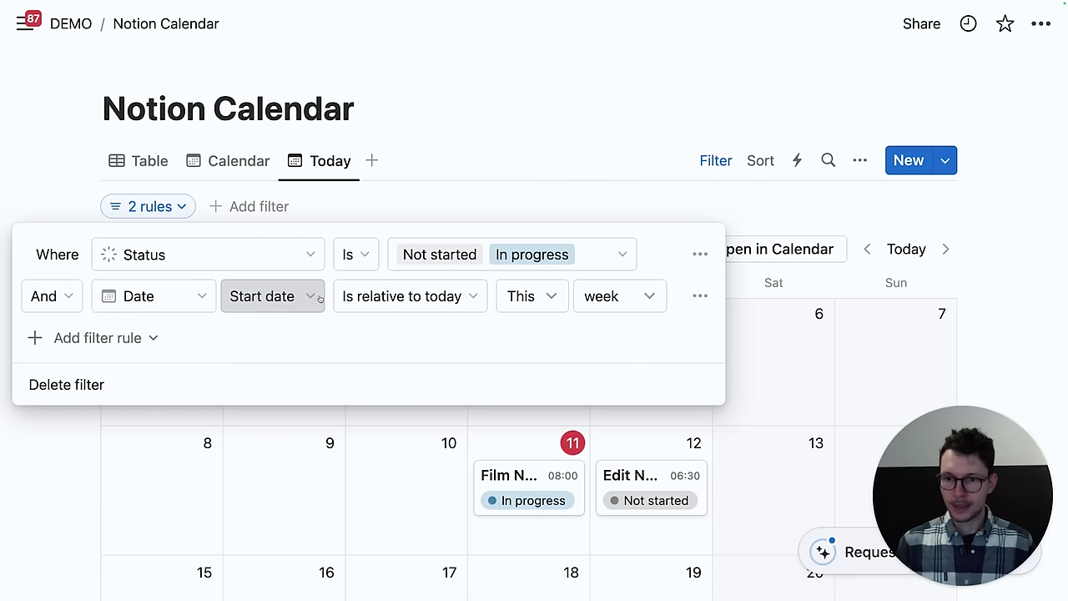
click(401, 297)
click(333, 335)
click(570, 162)
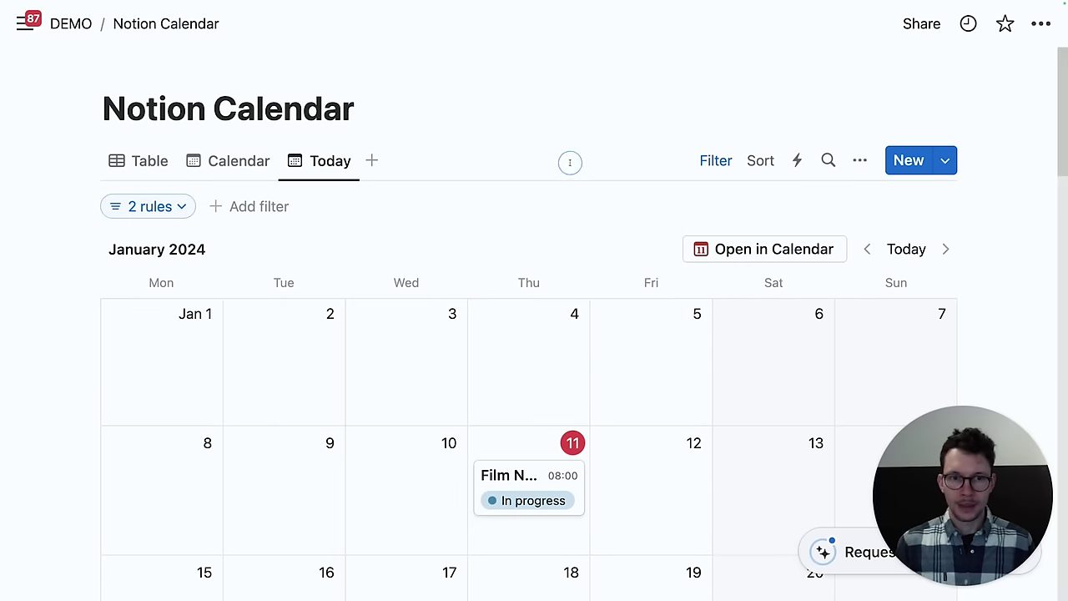
key(ctrl+Left)
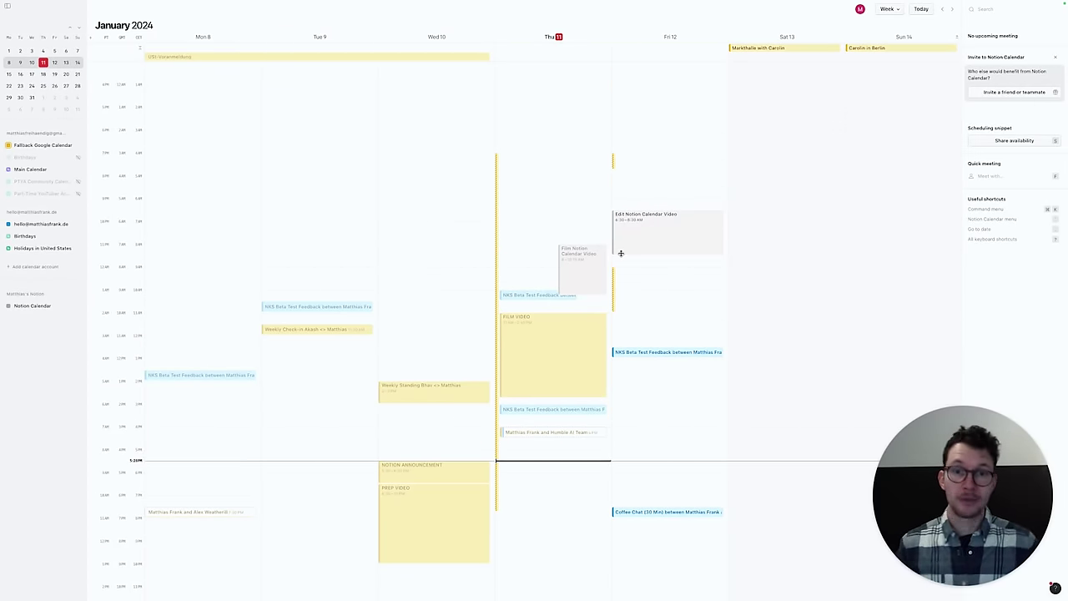
key(ctrl+Right)
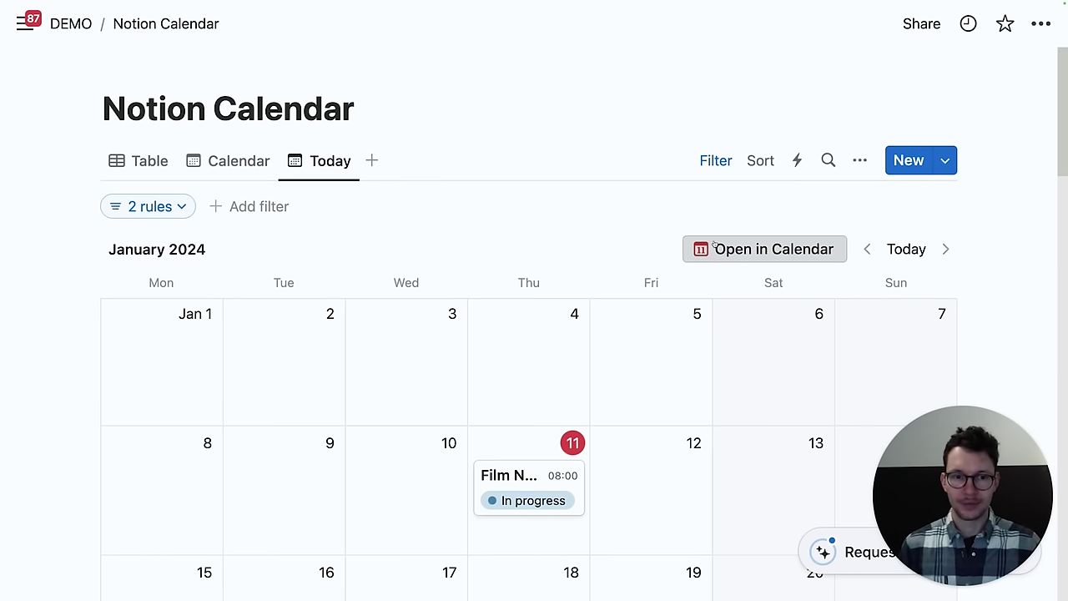
Step: Open the tasks in Notion Calendar and switch which Notion Calendar task source is visible in the sidebar
click(715, 245)
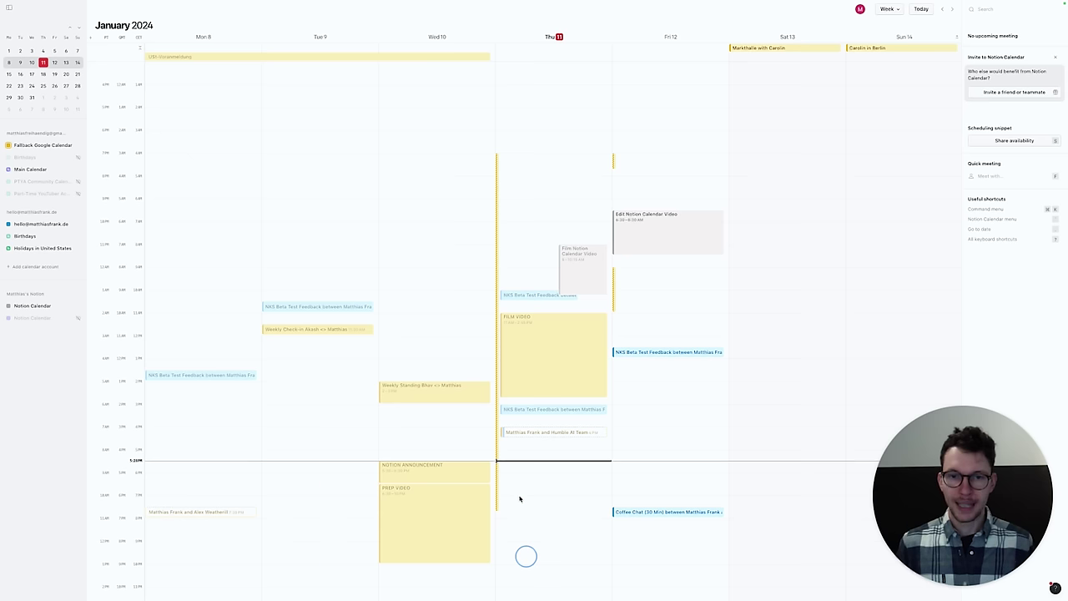
click(78, 306)
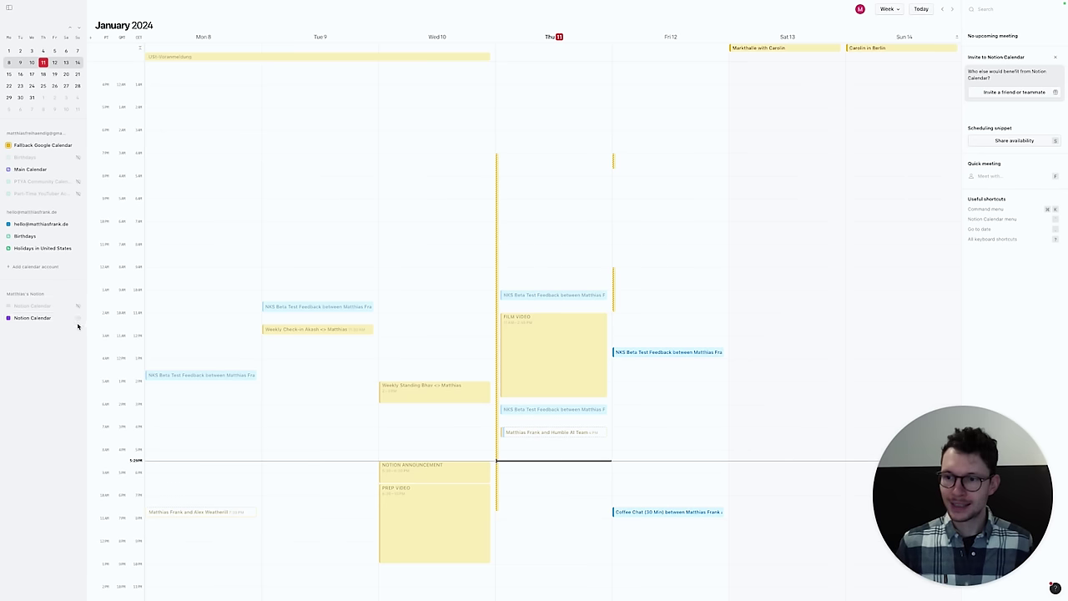
click(79, 318)
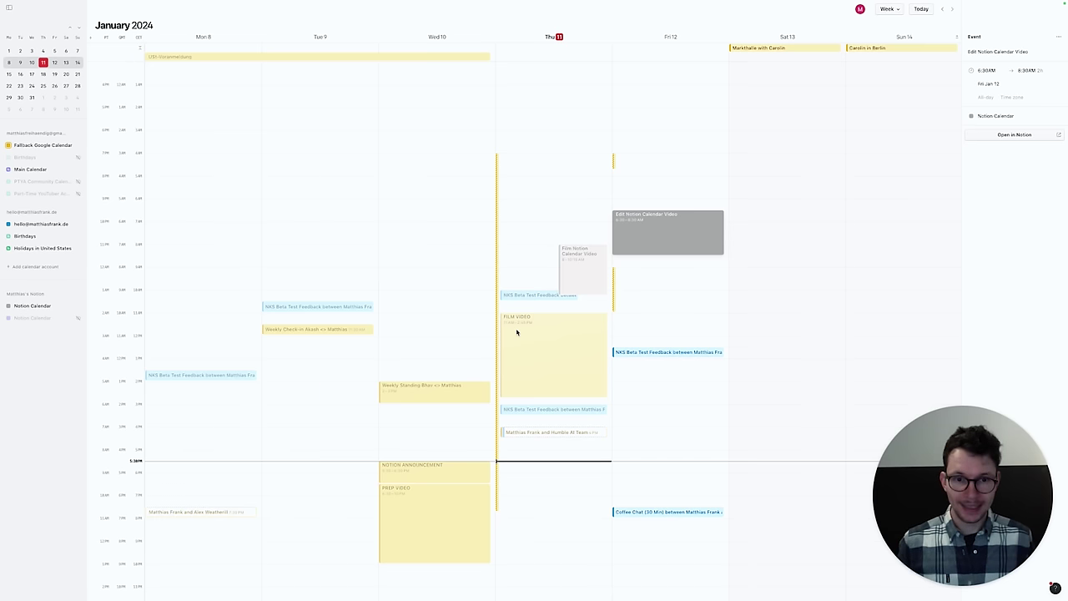
click(562, 258)
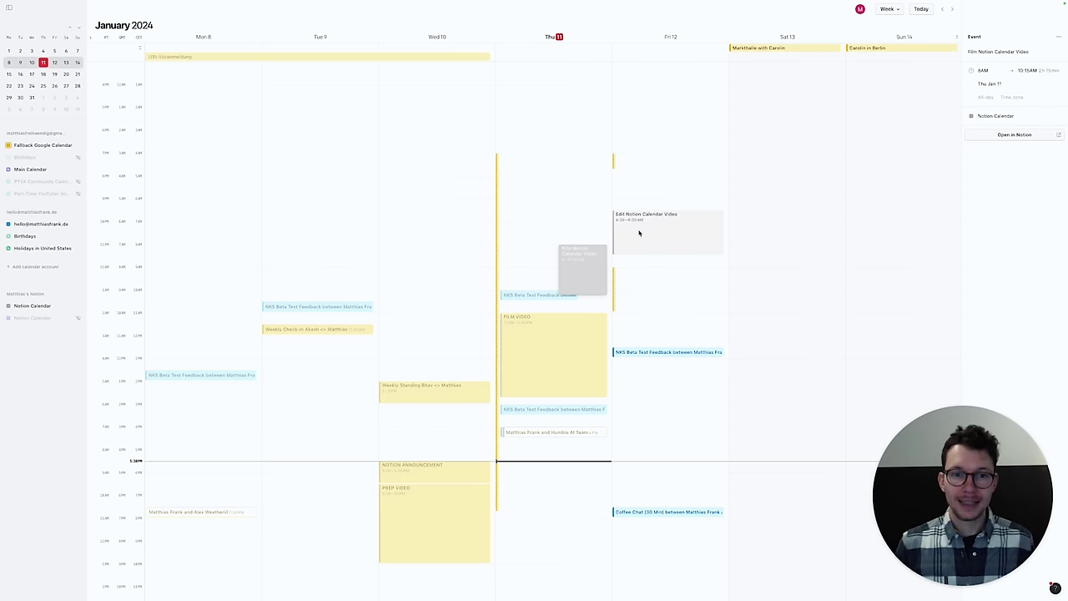
click(651, 230)
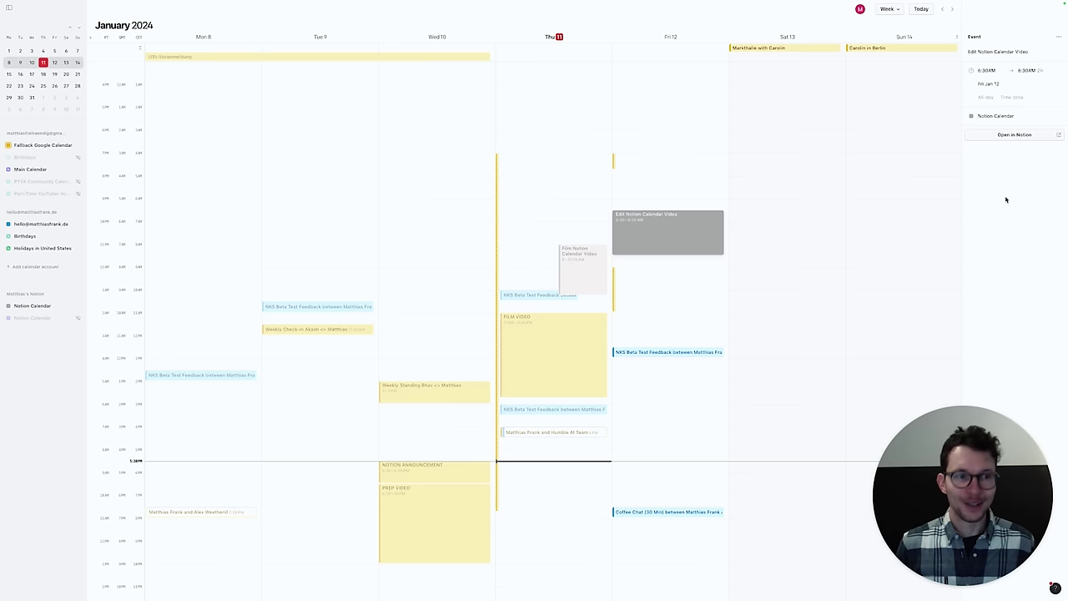
key(Escape)
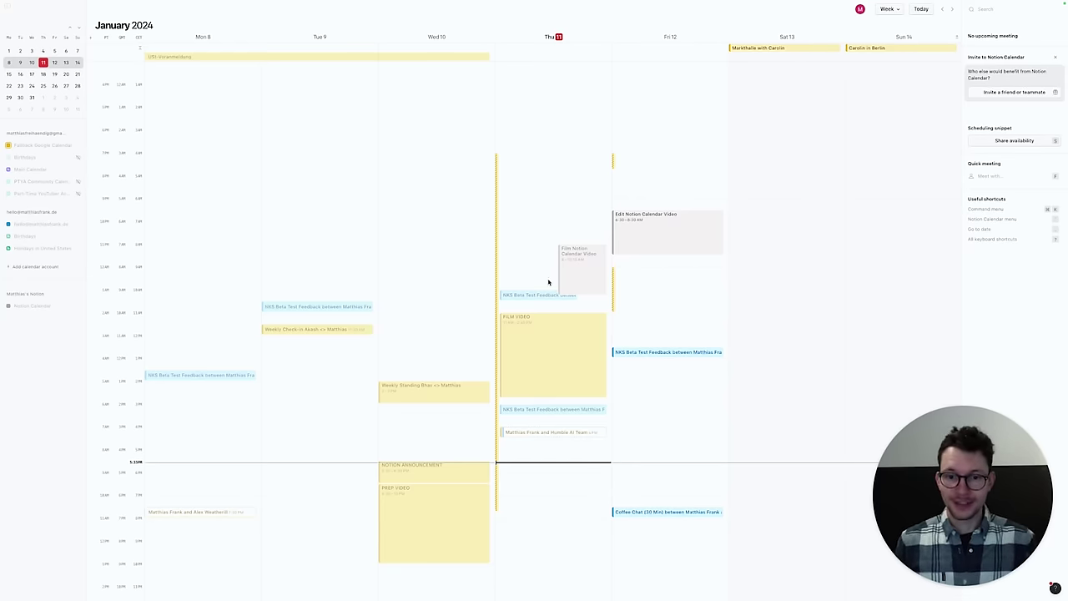
Step: Inspect the details of FILM VIDEO and Edit Notion Calendar Video in turn
click(548, 350)
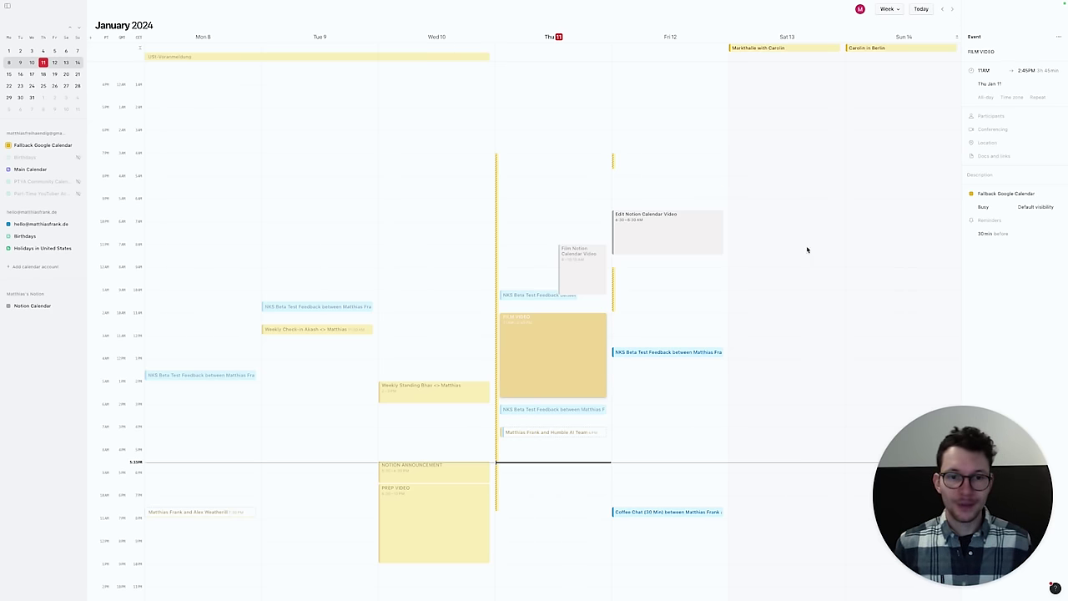
click(701, 236)
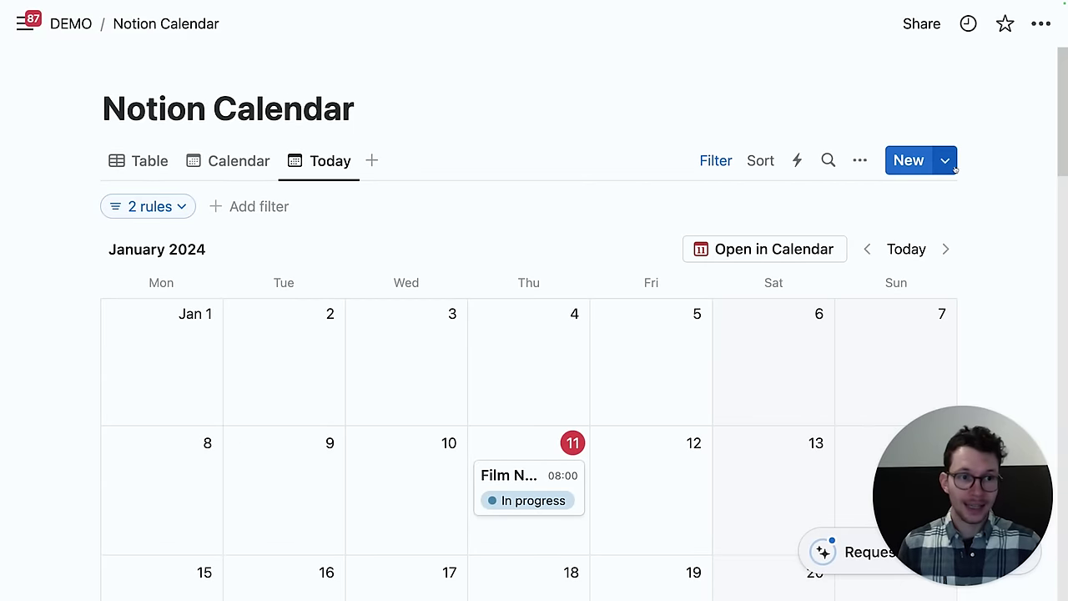
Step: Create a new database page template named 'New Daily Standup'
click(955, 167)
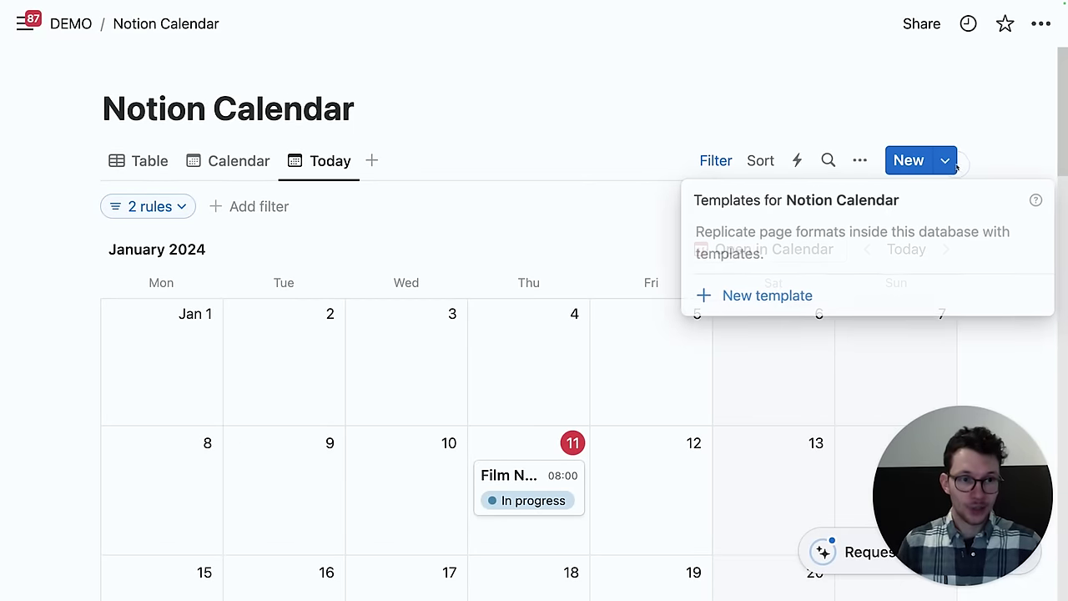
click(727, 296)
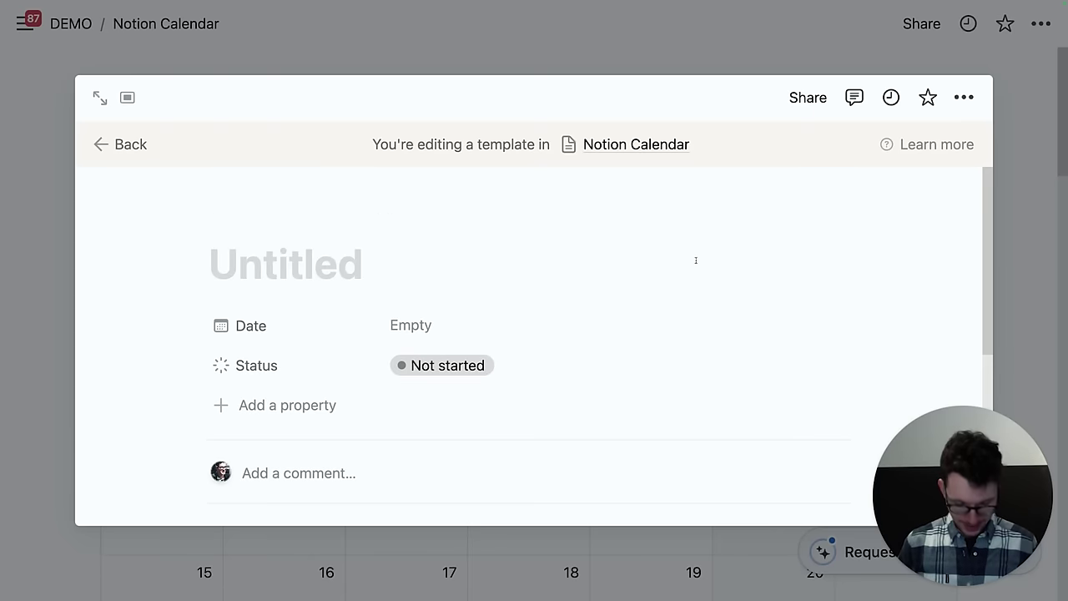
text(New Daily Standup)
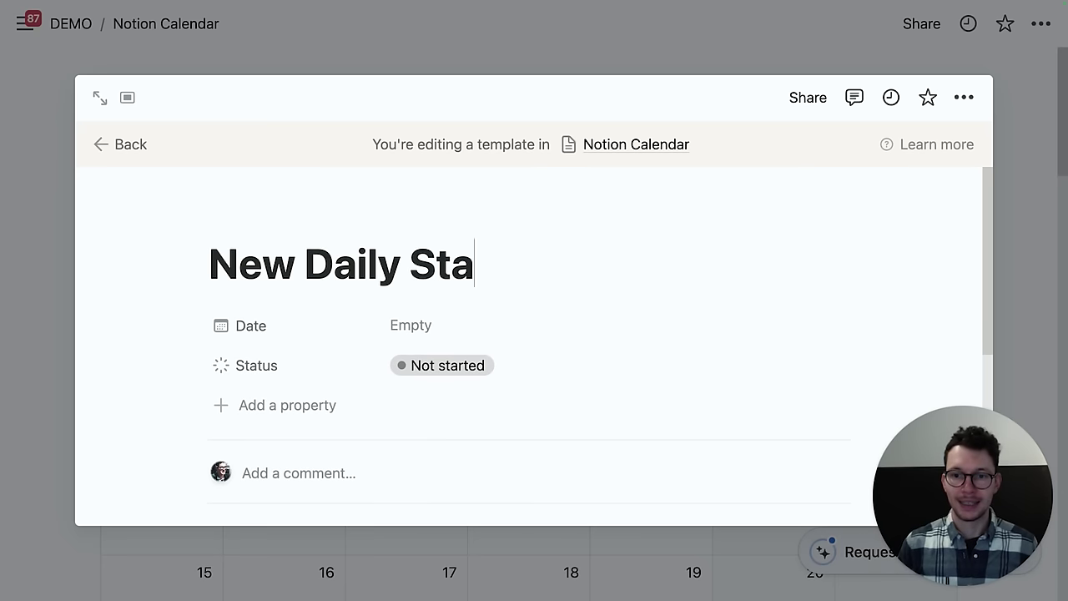
click(618, 69)
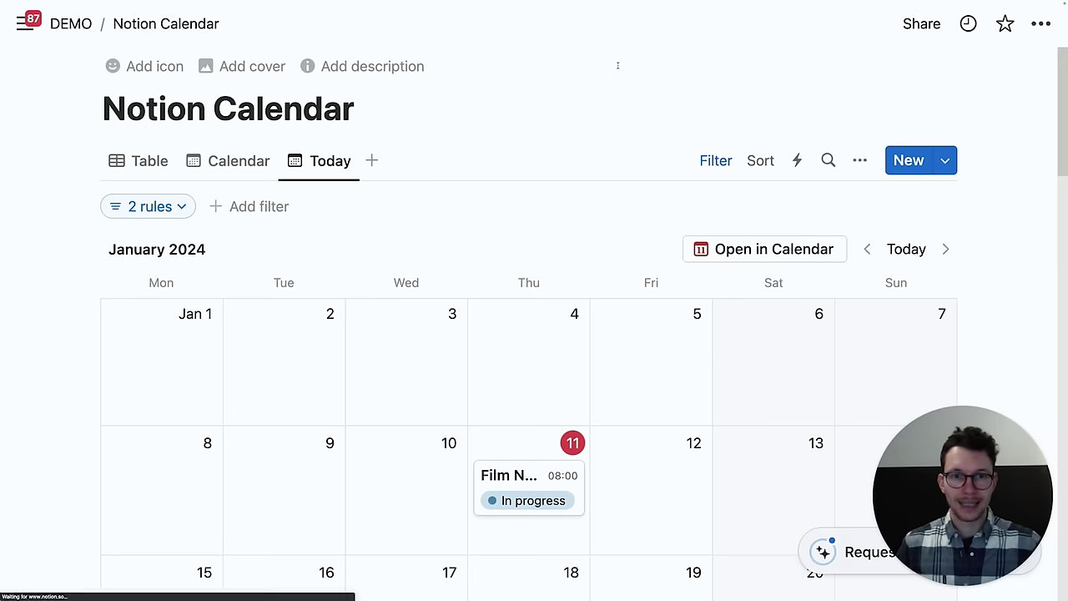
Step: Make the New Daily Standup template repeat every day at 08:00 and save it
click(945, 160)
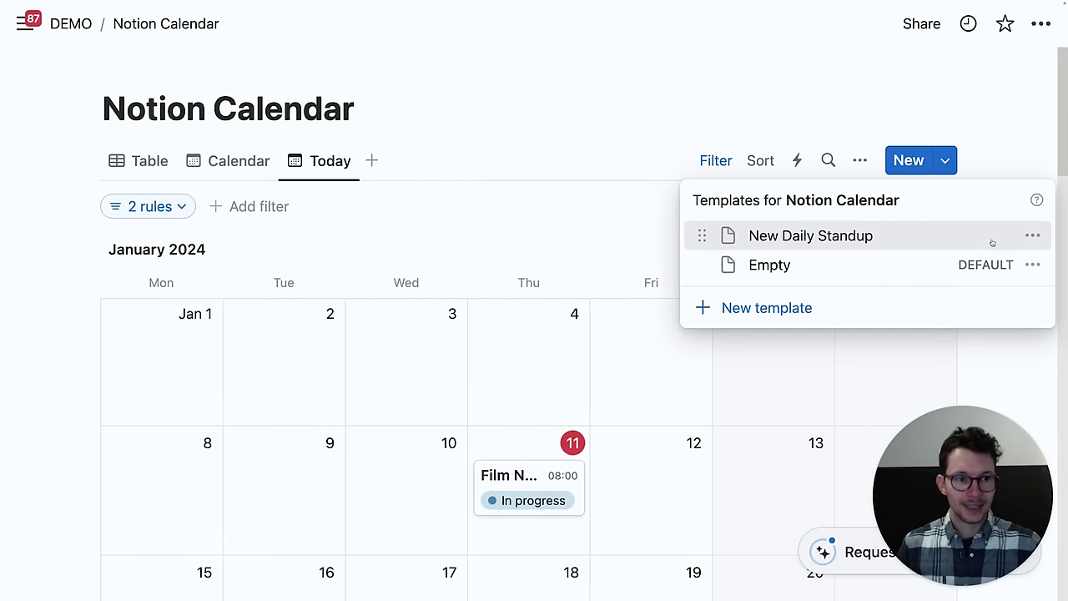
click(1032, 235)
click(847, 177)
click(856, 211)
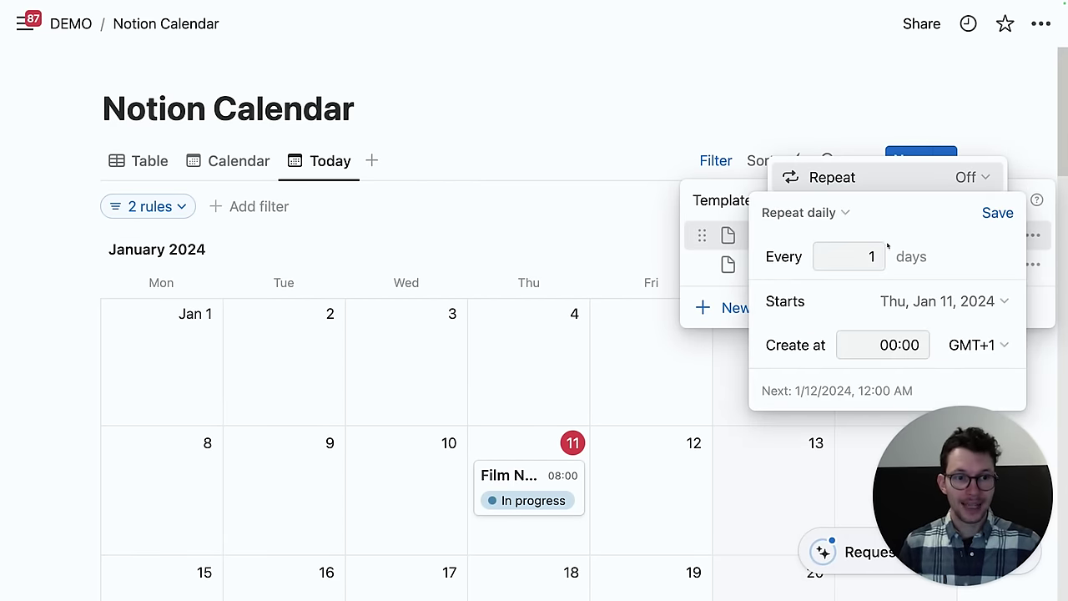
click(897, 338)
key(super+a)
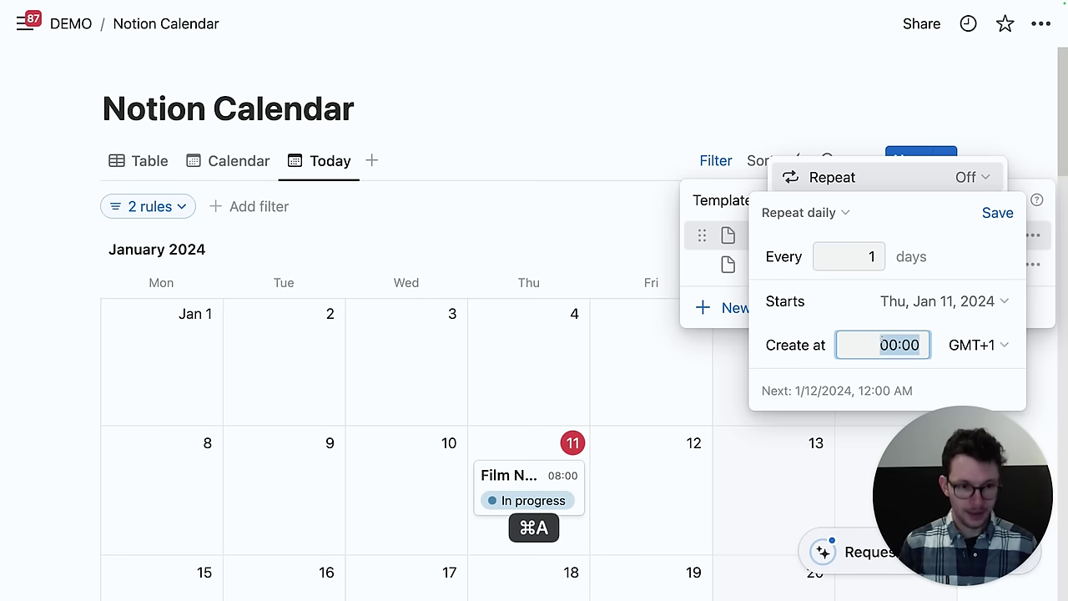
text(08:00)
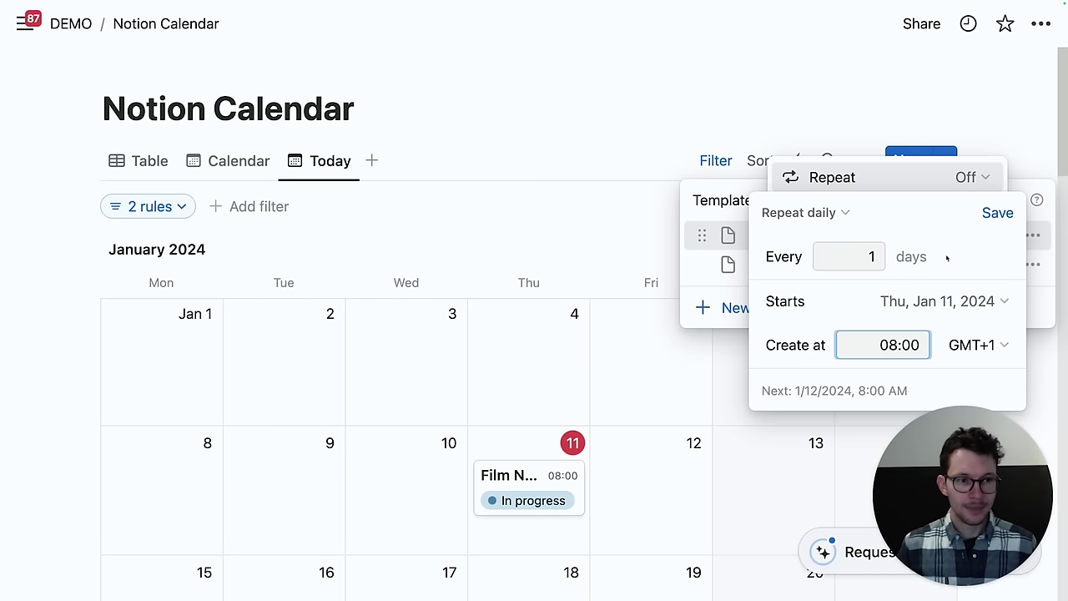
click(987, 213)
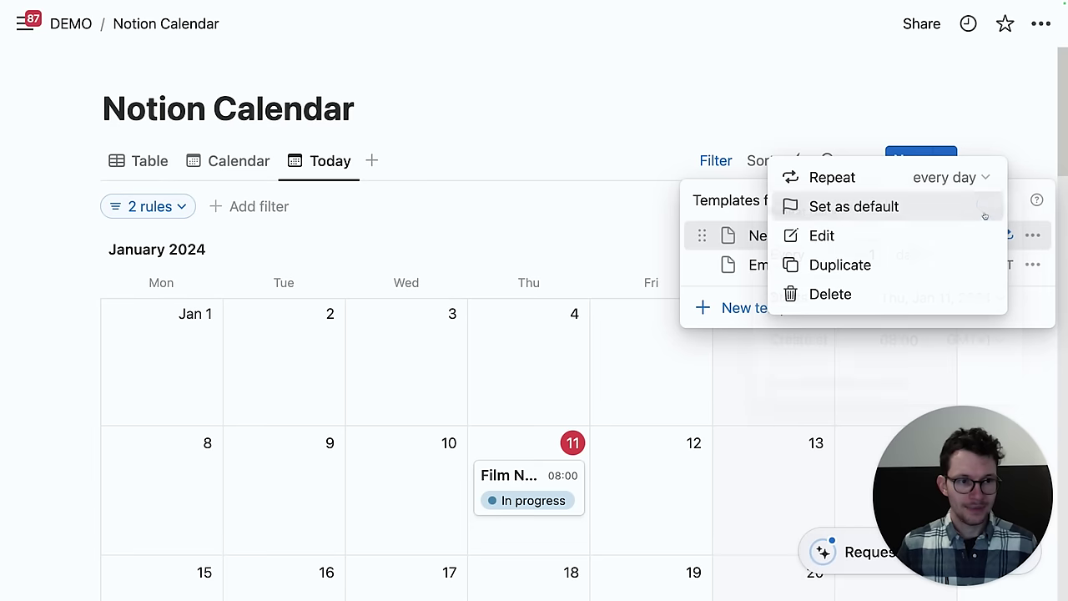
click(708, 137)
click(686, 147)
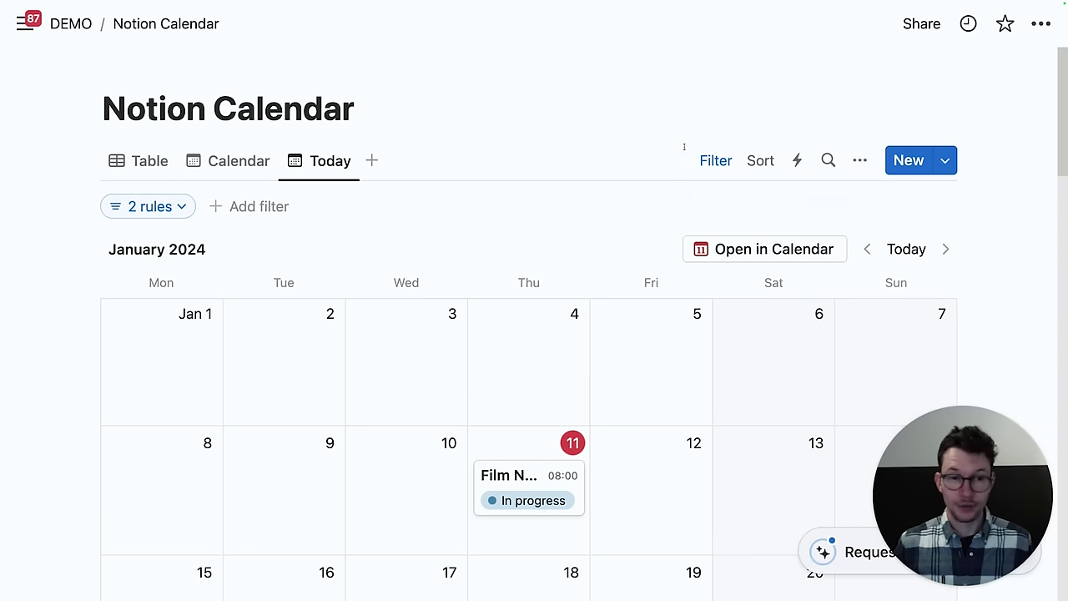
scroll(676, 306, down, 2)
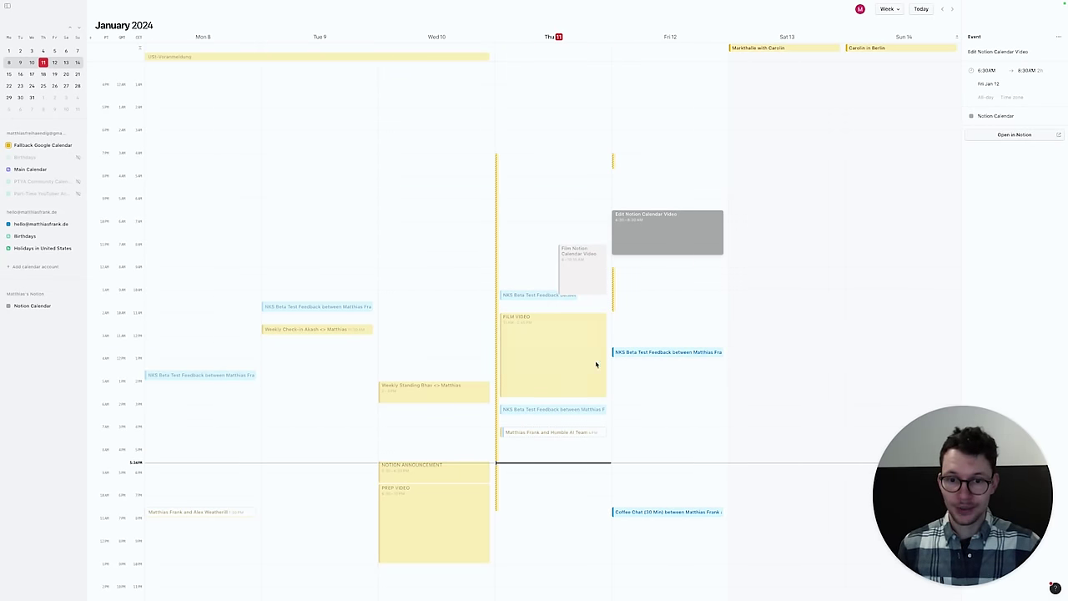
click(531, 340)
right_click(530, 340)
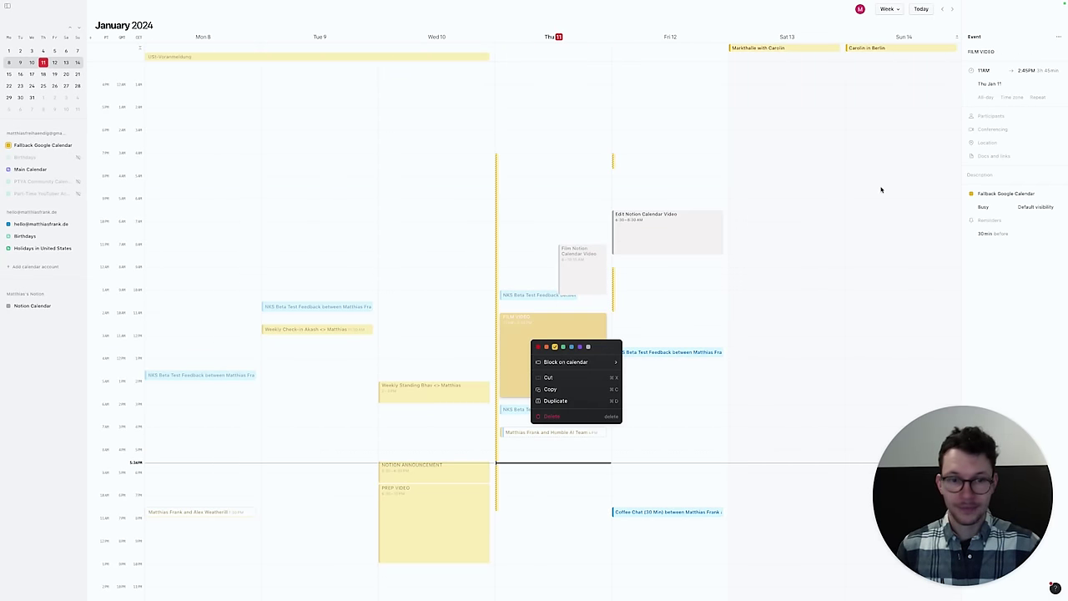
click(985, 102)
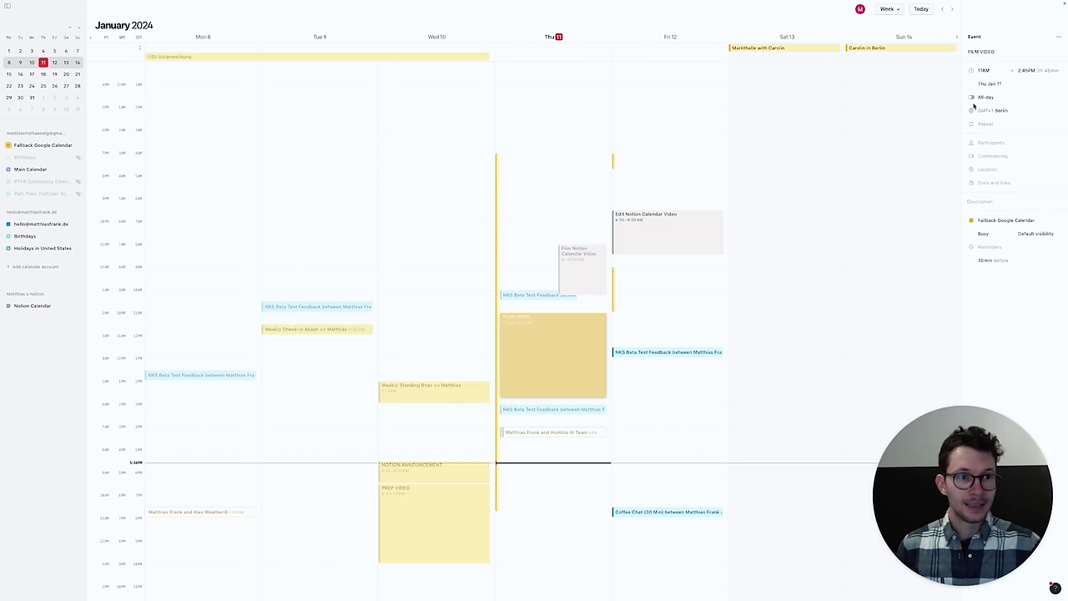
click(984, 124)
click(901, 126)
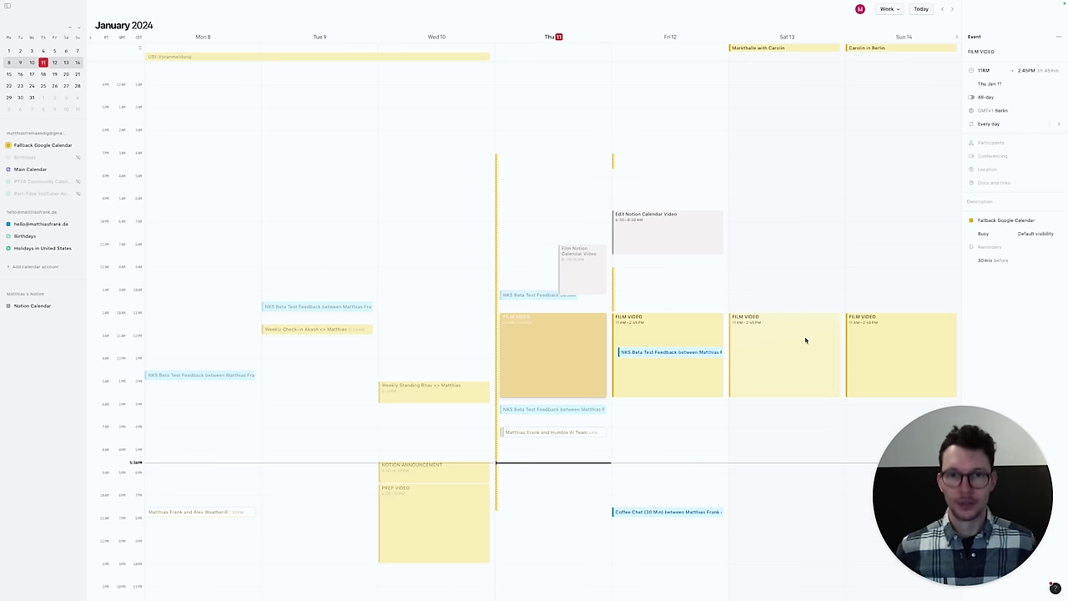
key(super+z)
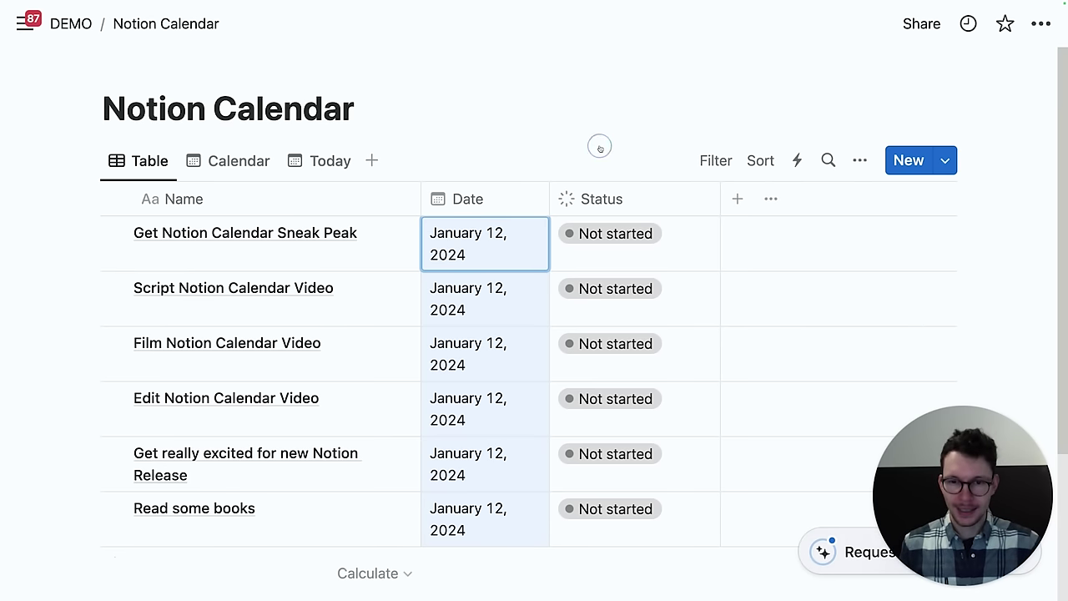
Step: Add a 12:00 AM time to the Get Notion Calendar Sneak Peak task's date
click(499, 127)
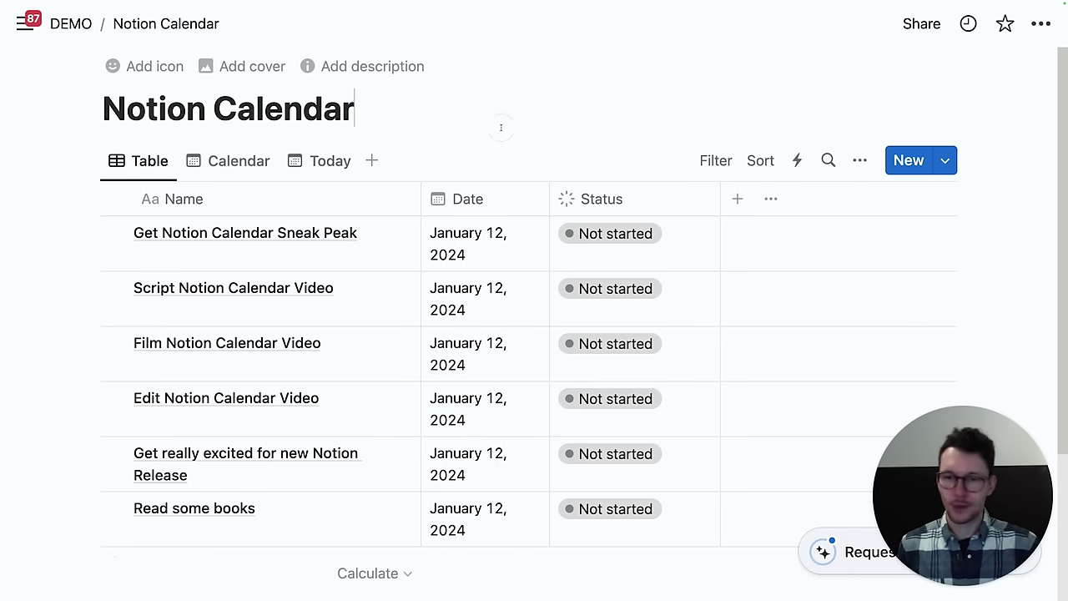
click(445, 247)
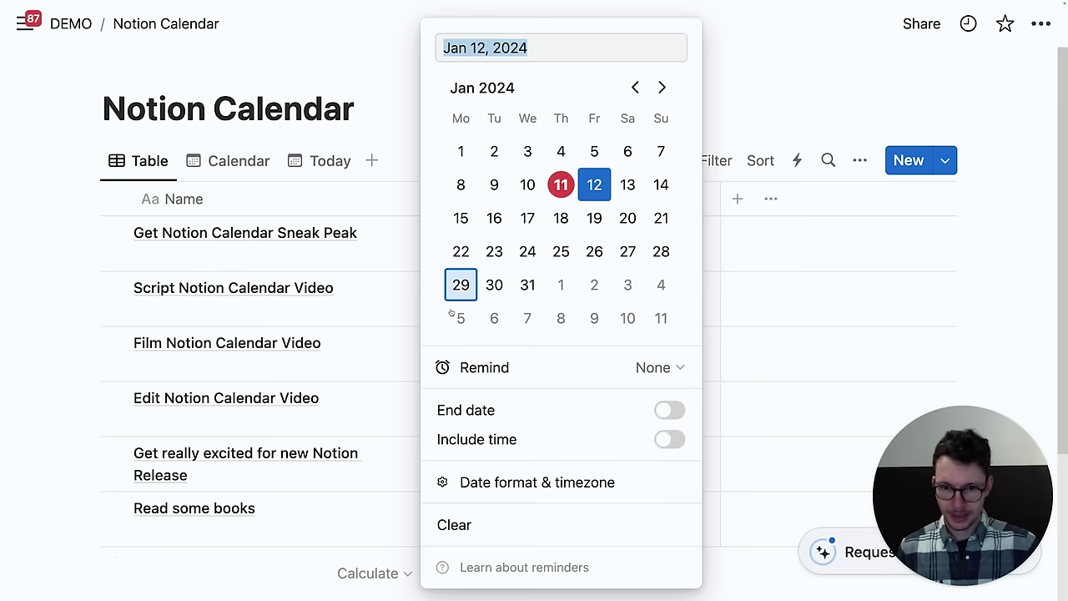
click(668, 439)
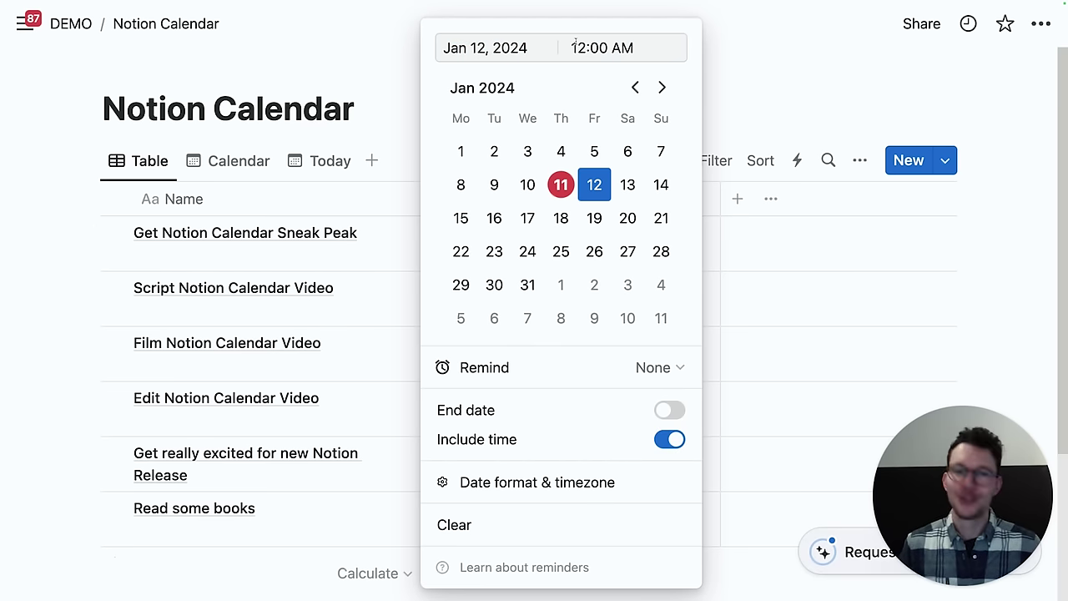
click(737, 132)
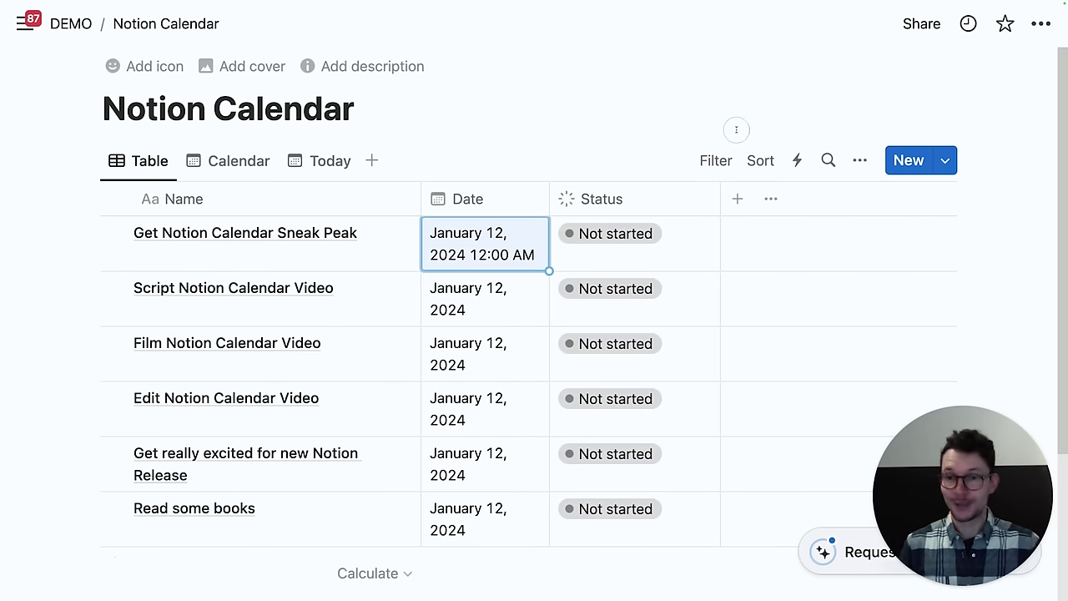
Step: Set the database's calendar view layout to show weeks, then return to the table
click(218, 171)
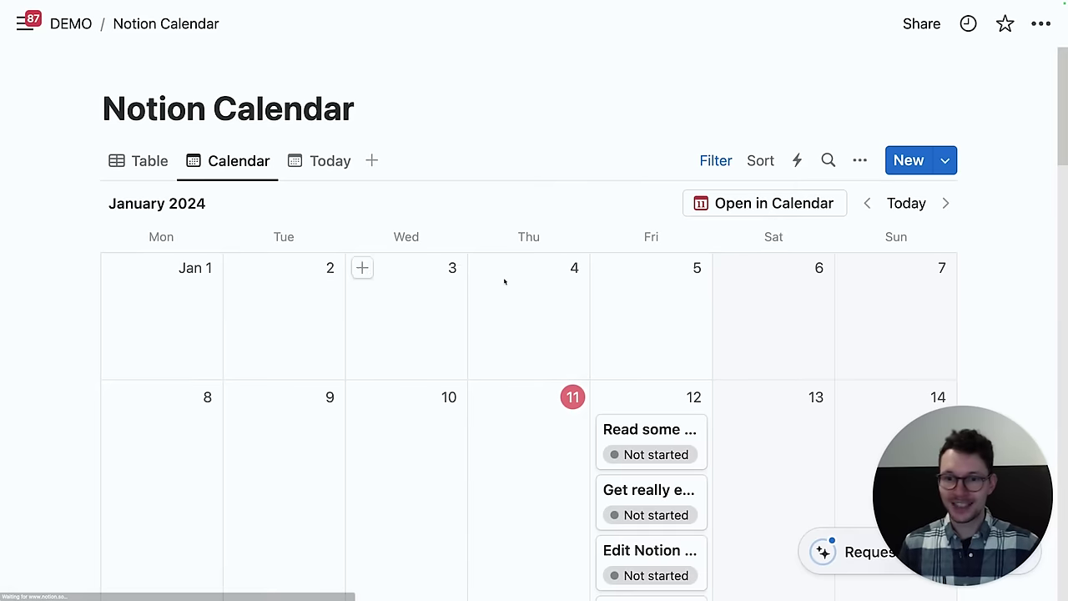
scroll(525, 288, down, 1)
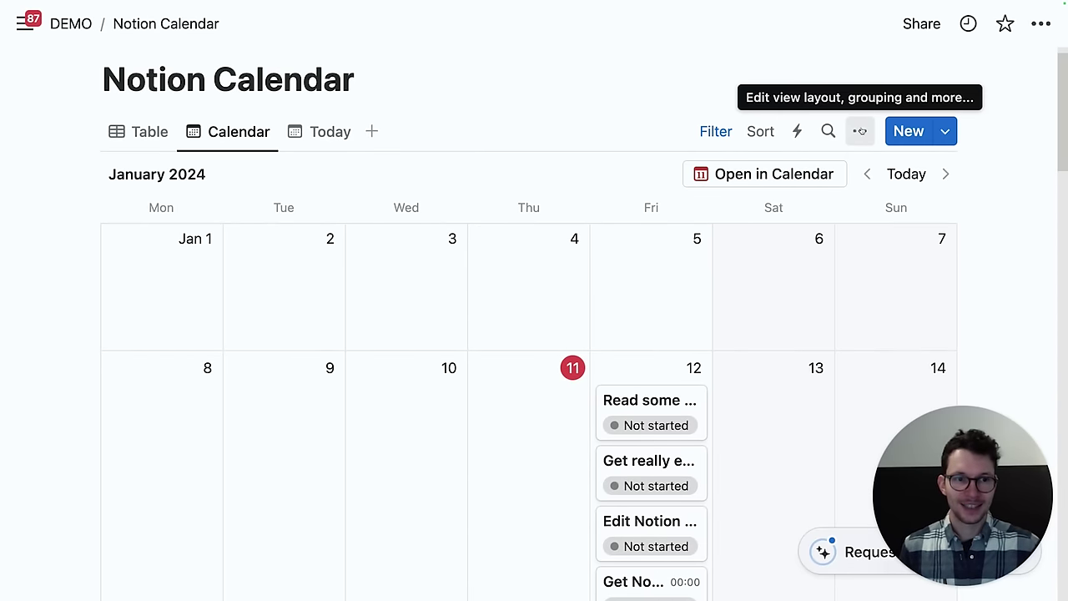
click(859, 131)
scroll(761, 313, down, 1)
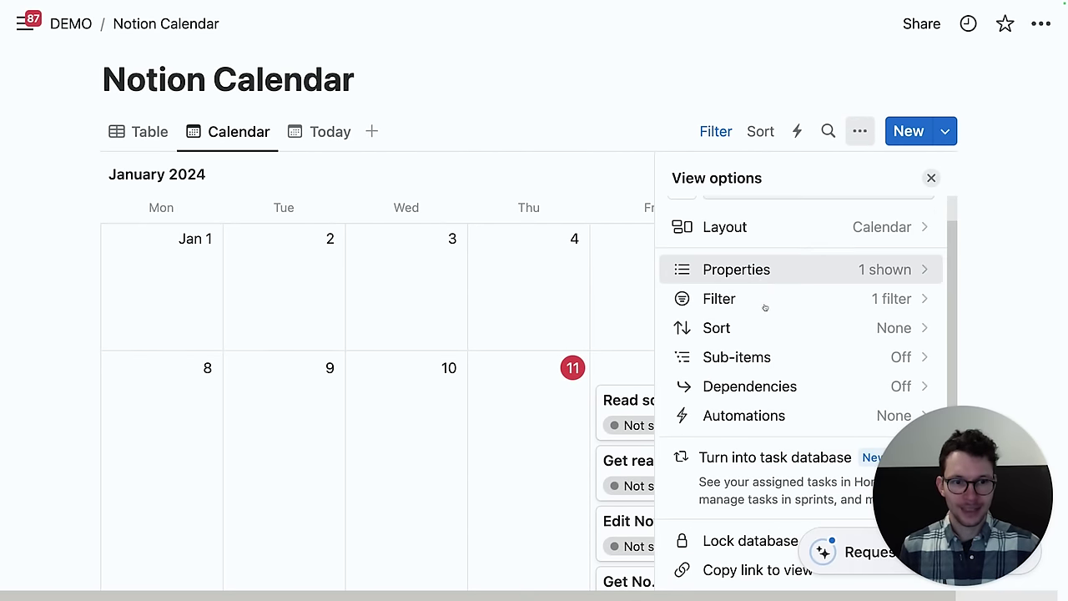
click(777, 232)
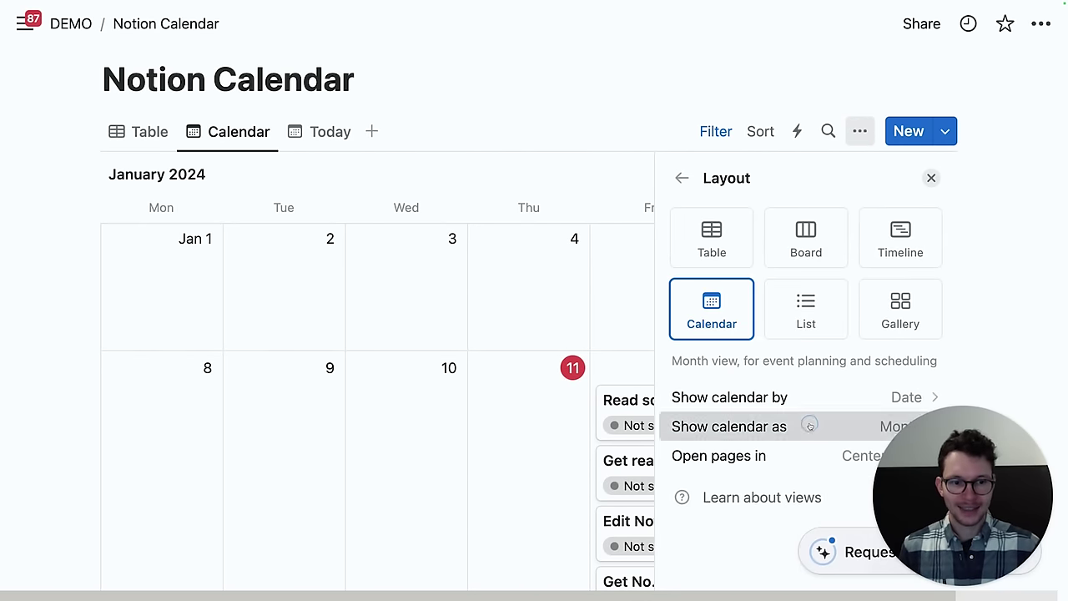
click(811, 424)
click(751, 490)
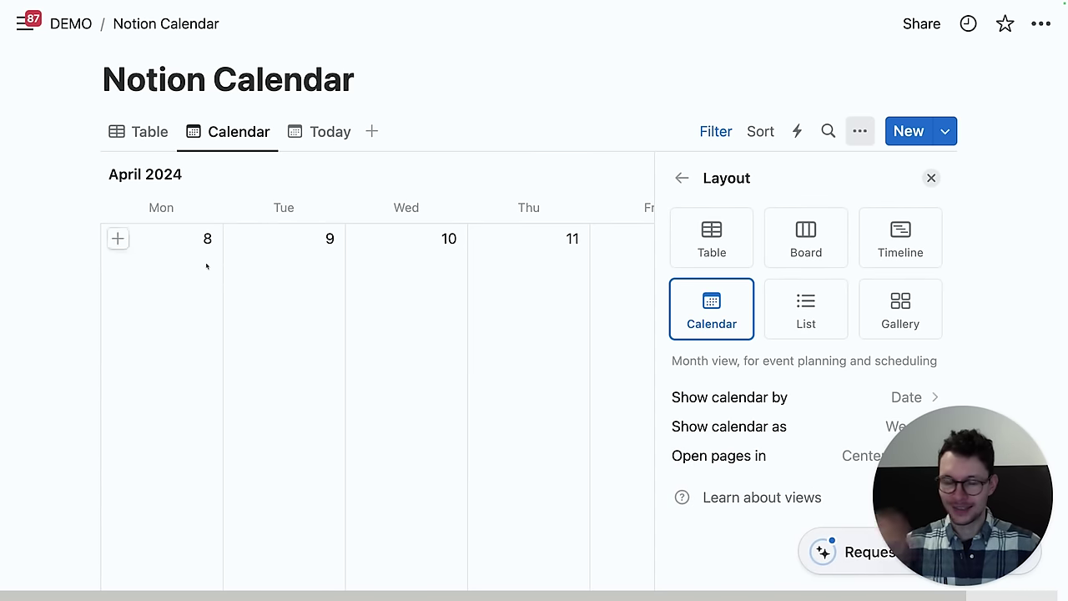
click(144, 132)
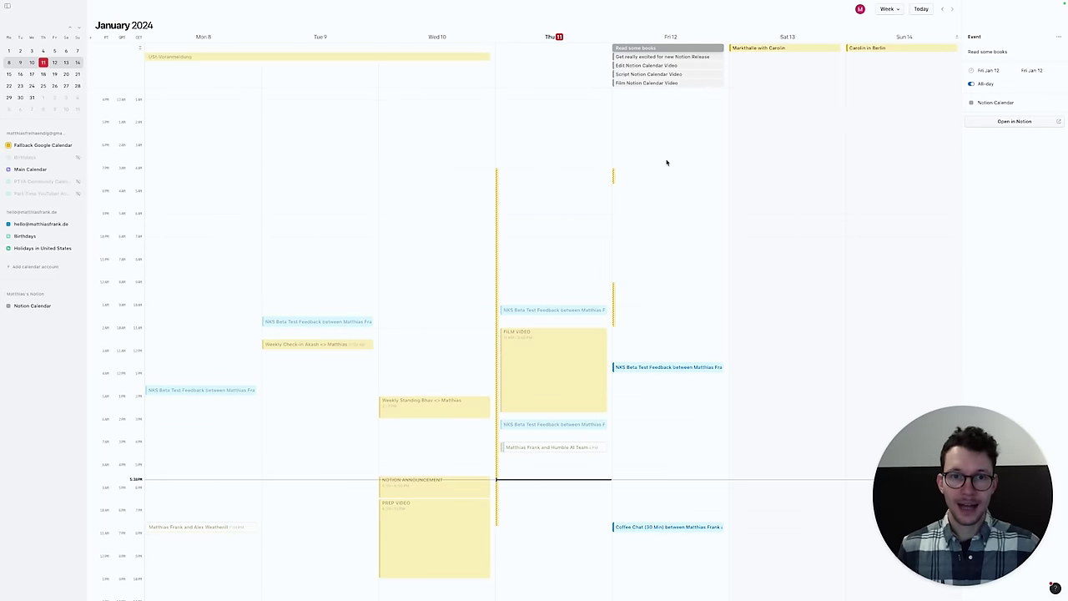
Step: Schedule Friday's tasks: Notion Release at 8:45–11 AM, Read some books at 11 AM, filming at 1:45 PM
key(Escape)
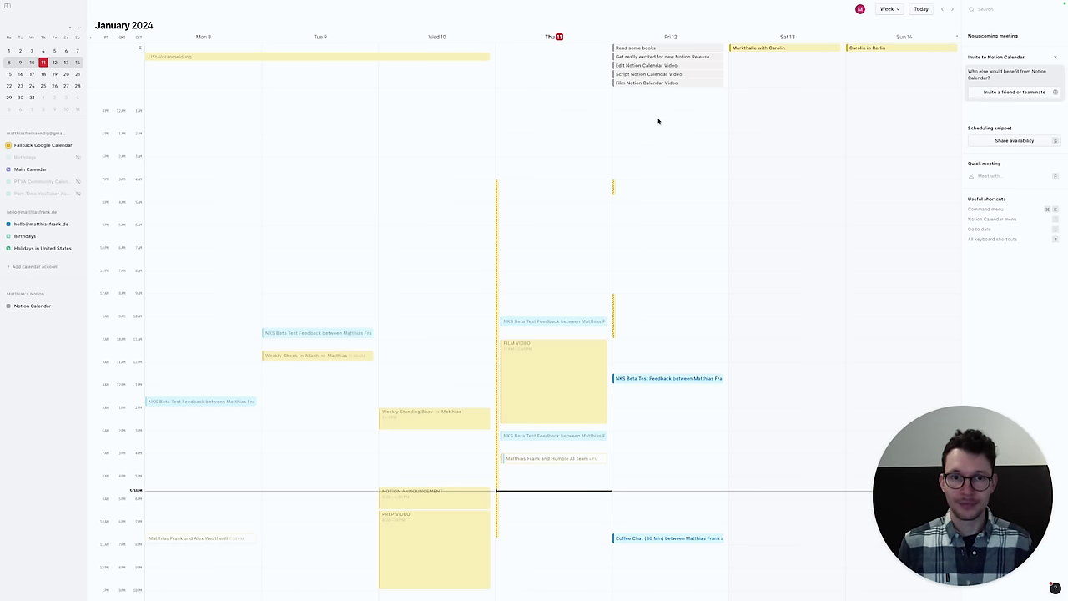
drag(644, 60, 658, 303)
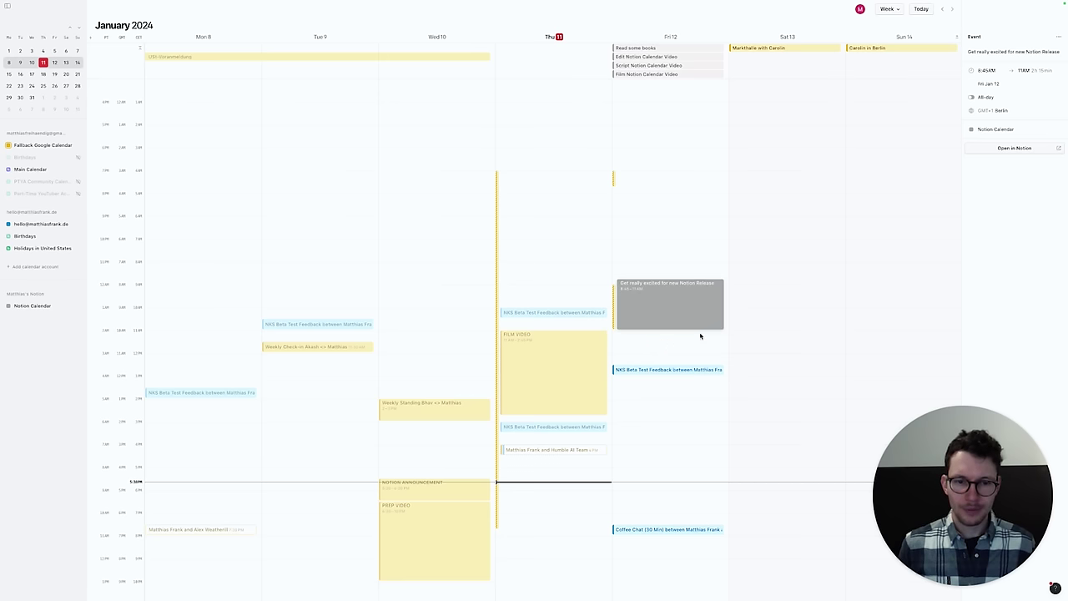
click(794, 298)
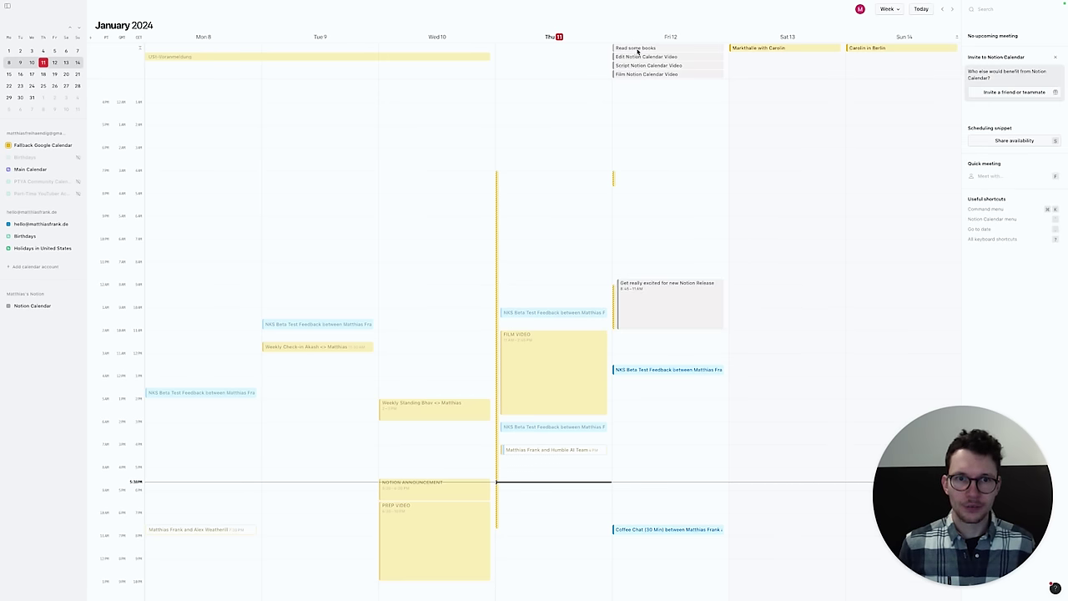
drag(638, 50, 646, 353)
click(766, 298)
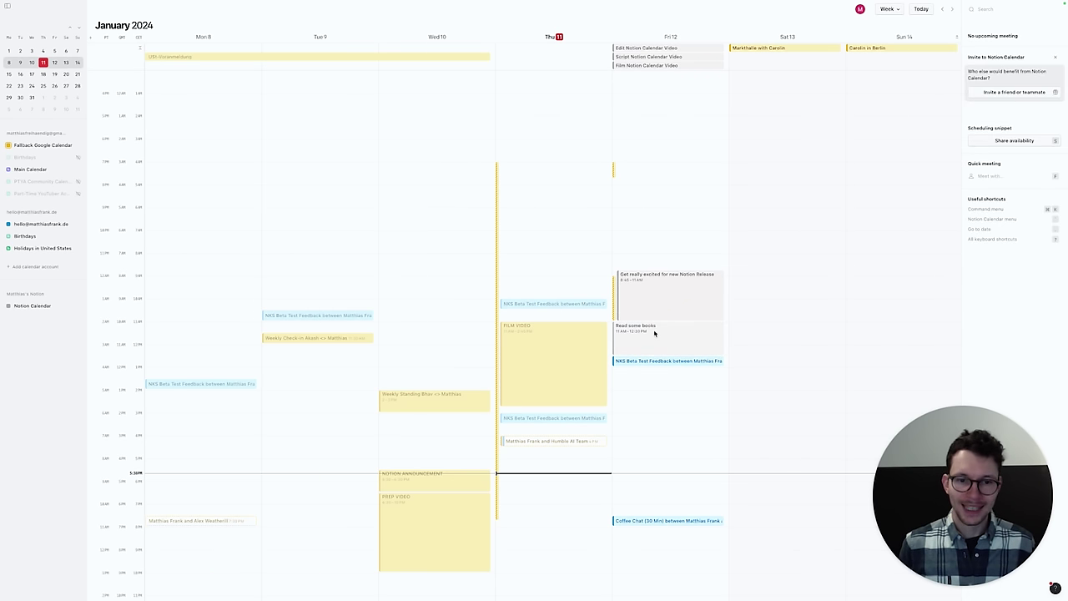
drag(646, 65, 651, 409)
key(Escape)
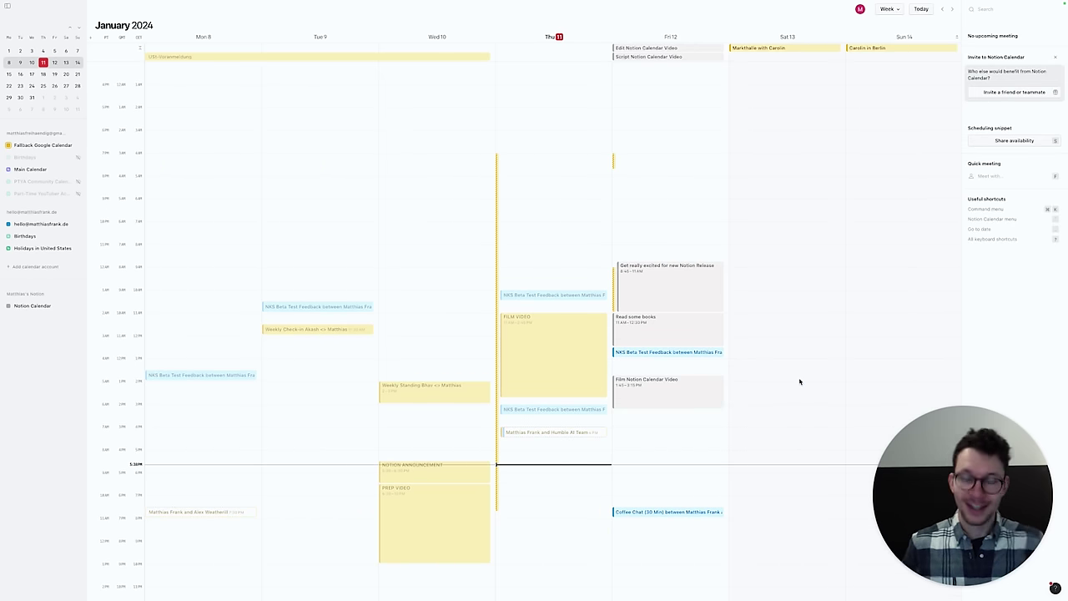
Step: Scroll the Notion task table to check the synced Date times
key(ctrl+Right)
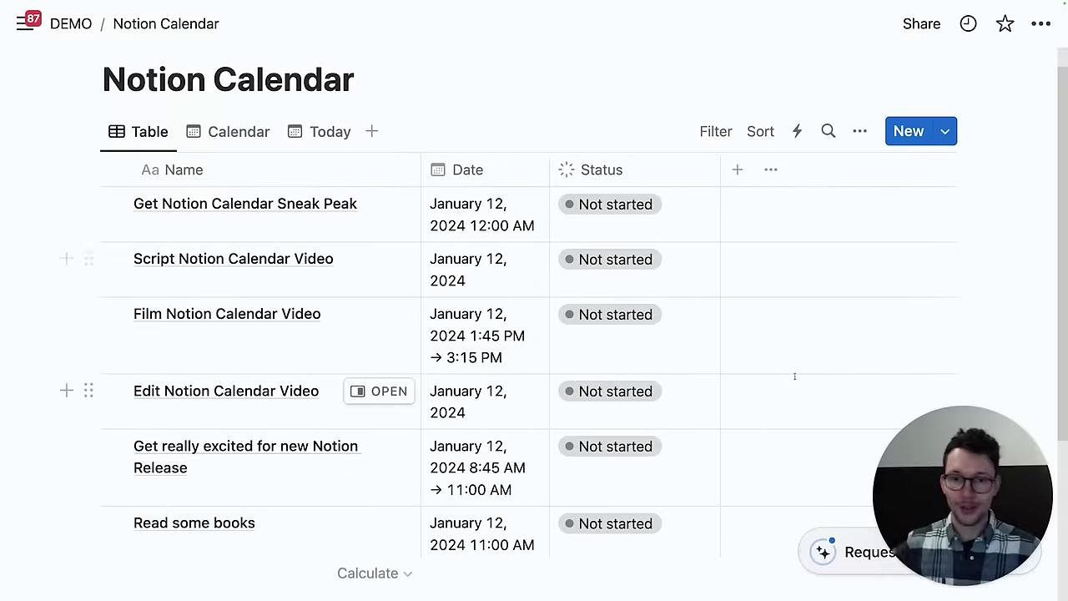
scroll(505, 351, down, 3)
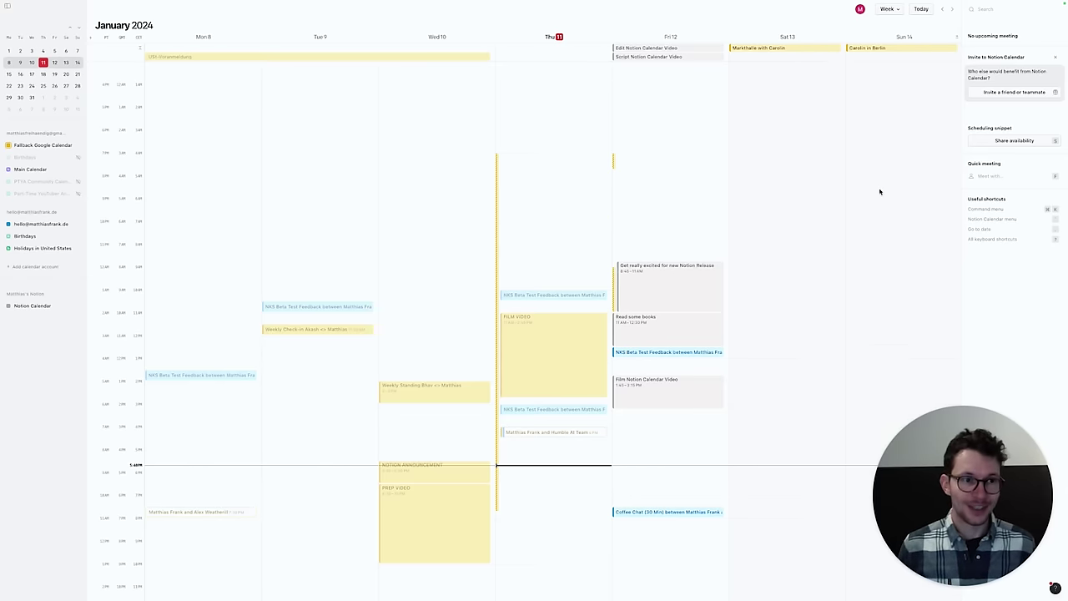
Step: Mark availability holds for Saturday Jan 13, 7:15–10 AM, and Sunday Jan 14, 7:15–9 AM
click(1002, 148)
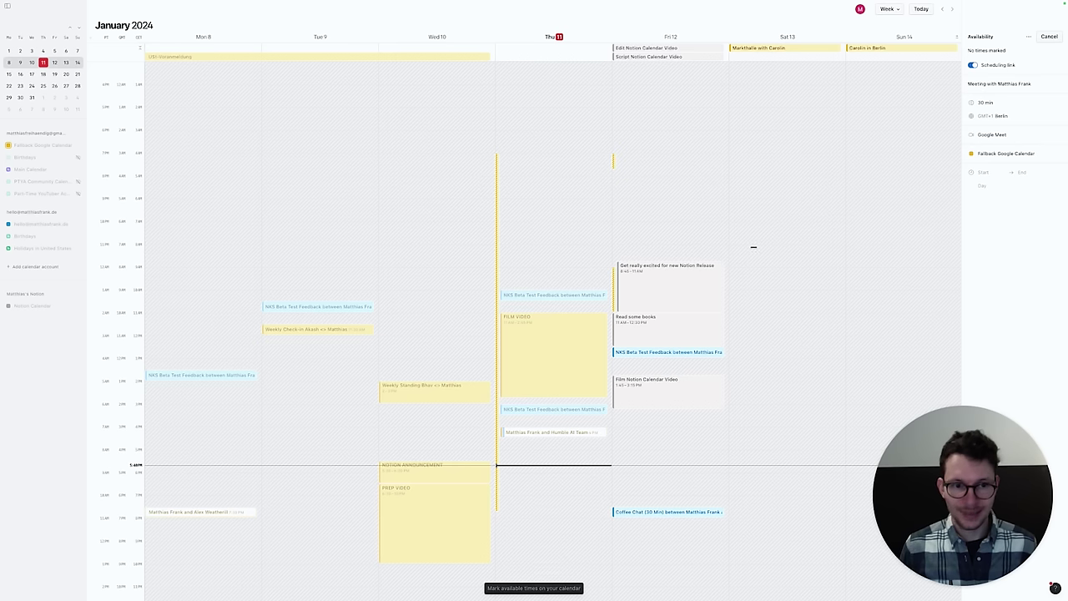
drag(749, 229, 754, 289)
drag(896, 228, 884, 270)
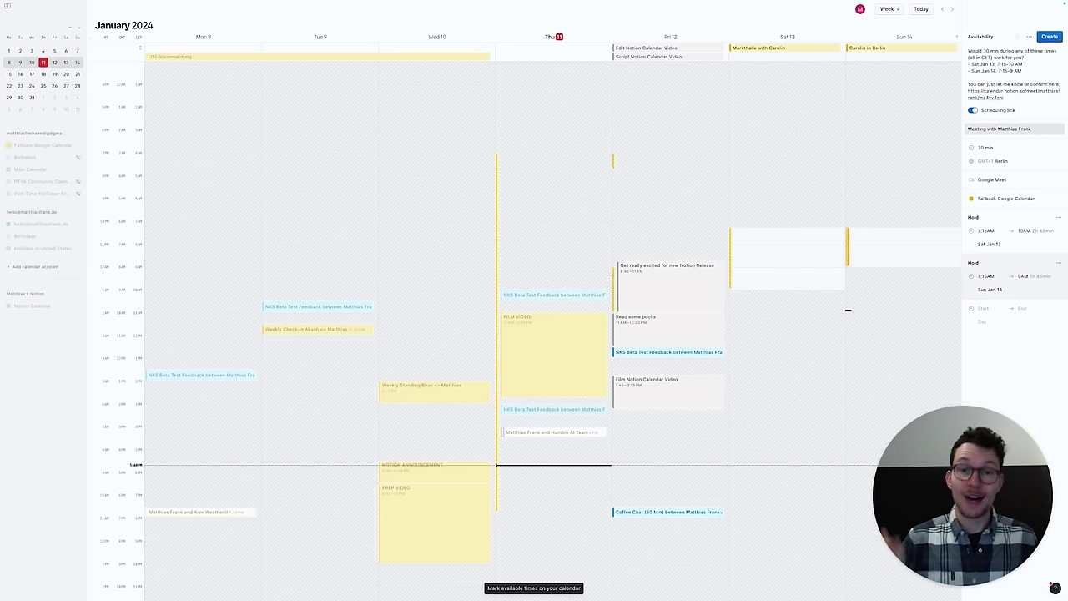